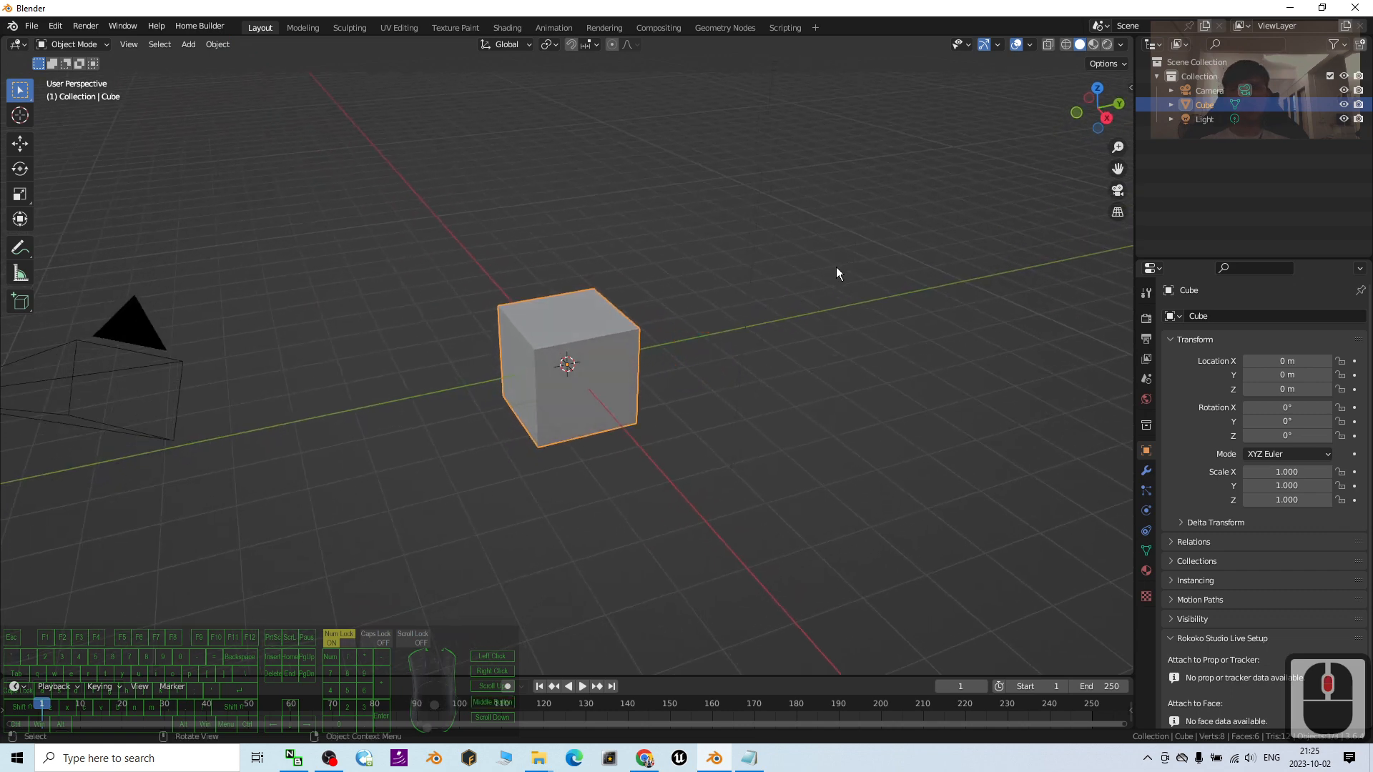
# Step: Delete all default objects from the scene: the cube, camera and light
pyautogui.click(492, 129)
pyautogui.moveTo(496, 140); pyautogui.dragTo(485, 226, button='middle')
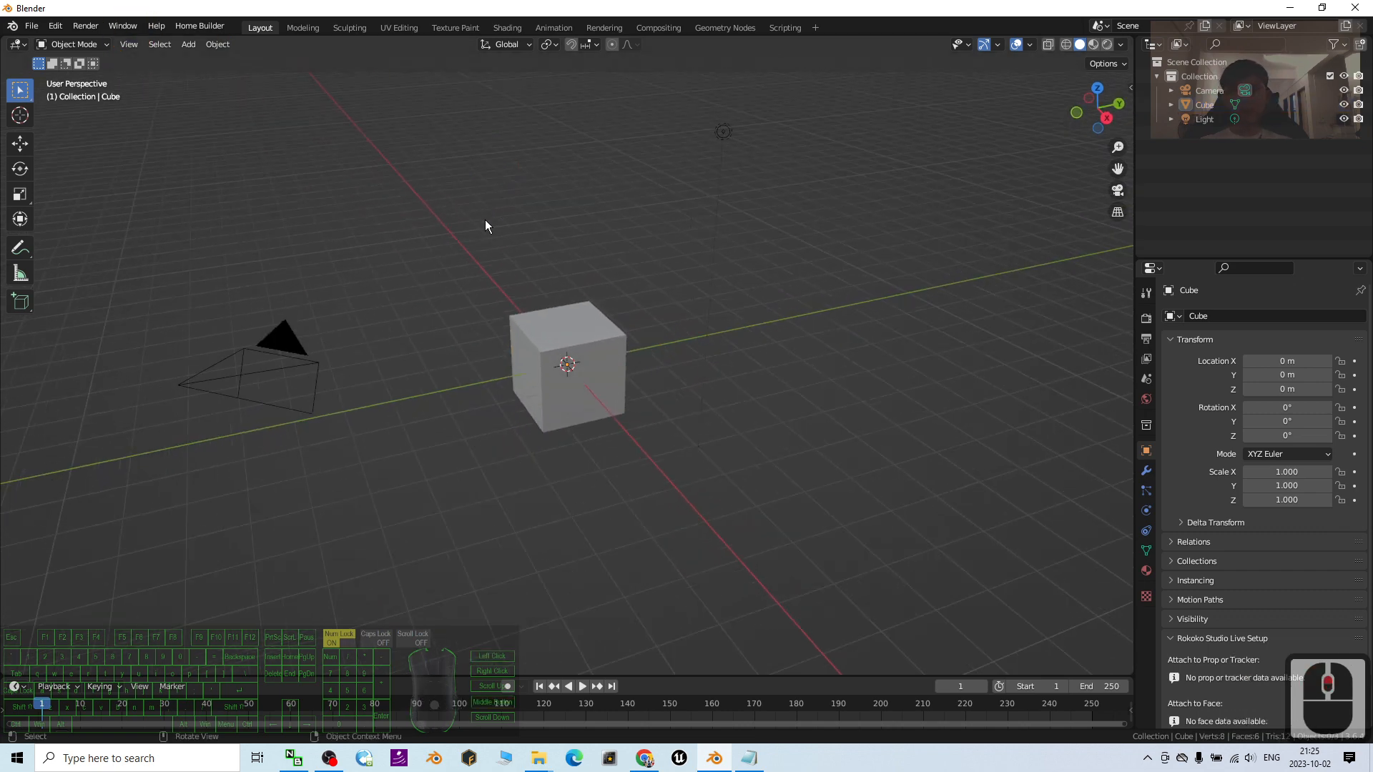
pyautogui.click(665, 227)
pyautogui.press('a')
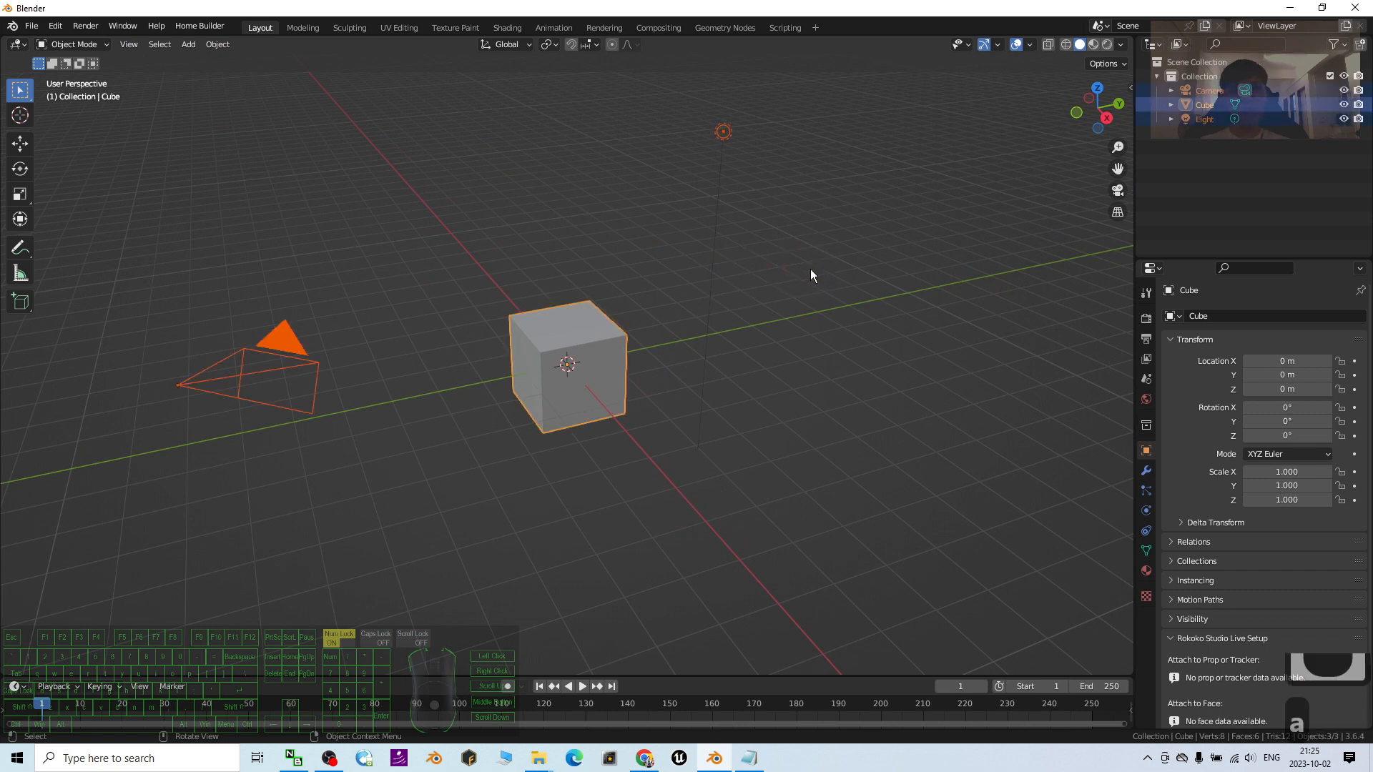
pyautogui.press('Delete')
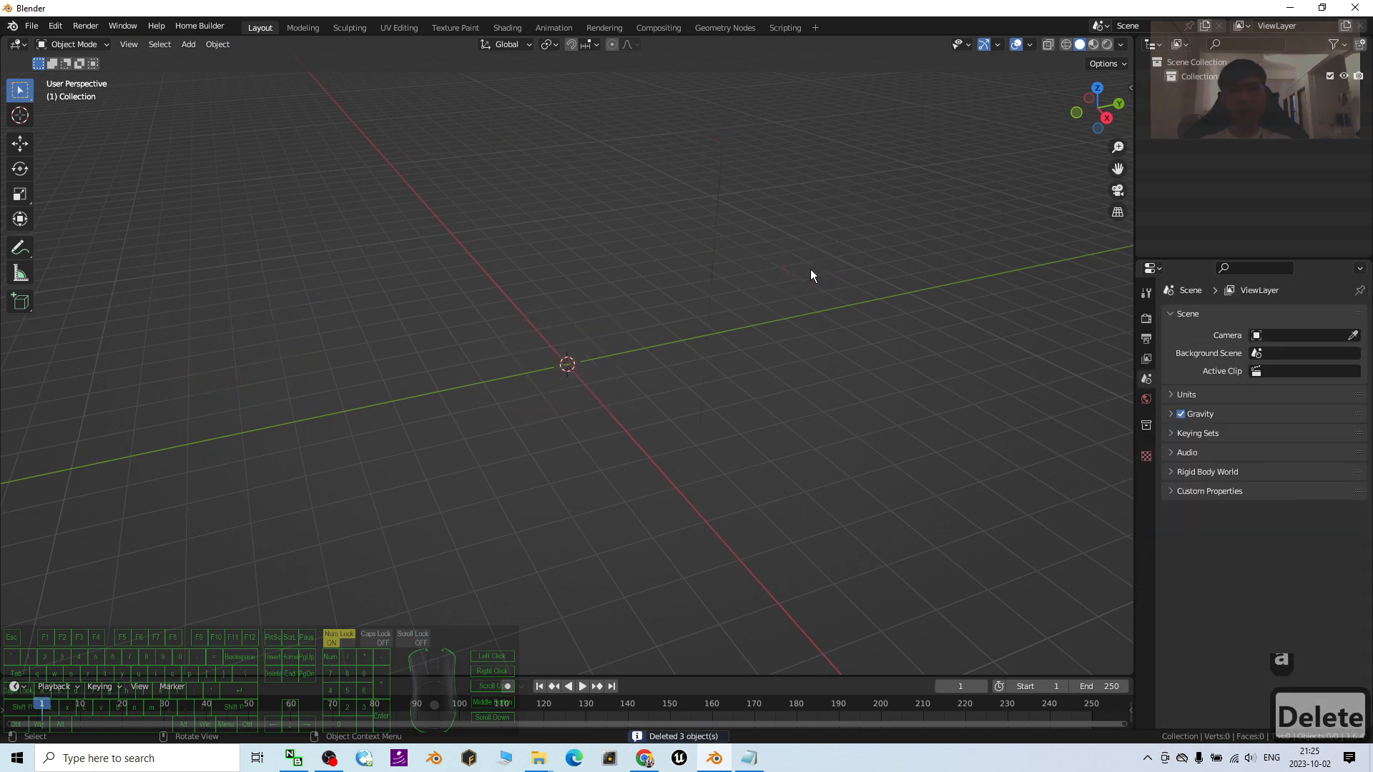
# Step: Add a cube mesh and move it along the X axis to about -3.39 m
pyautogui.click(187, 45)
pyautogui.click(215, 83)
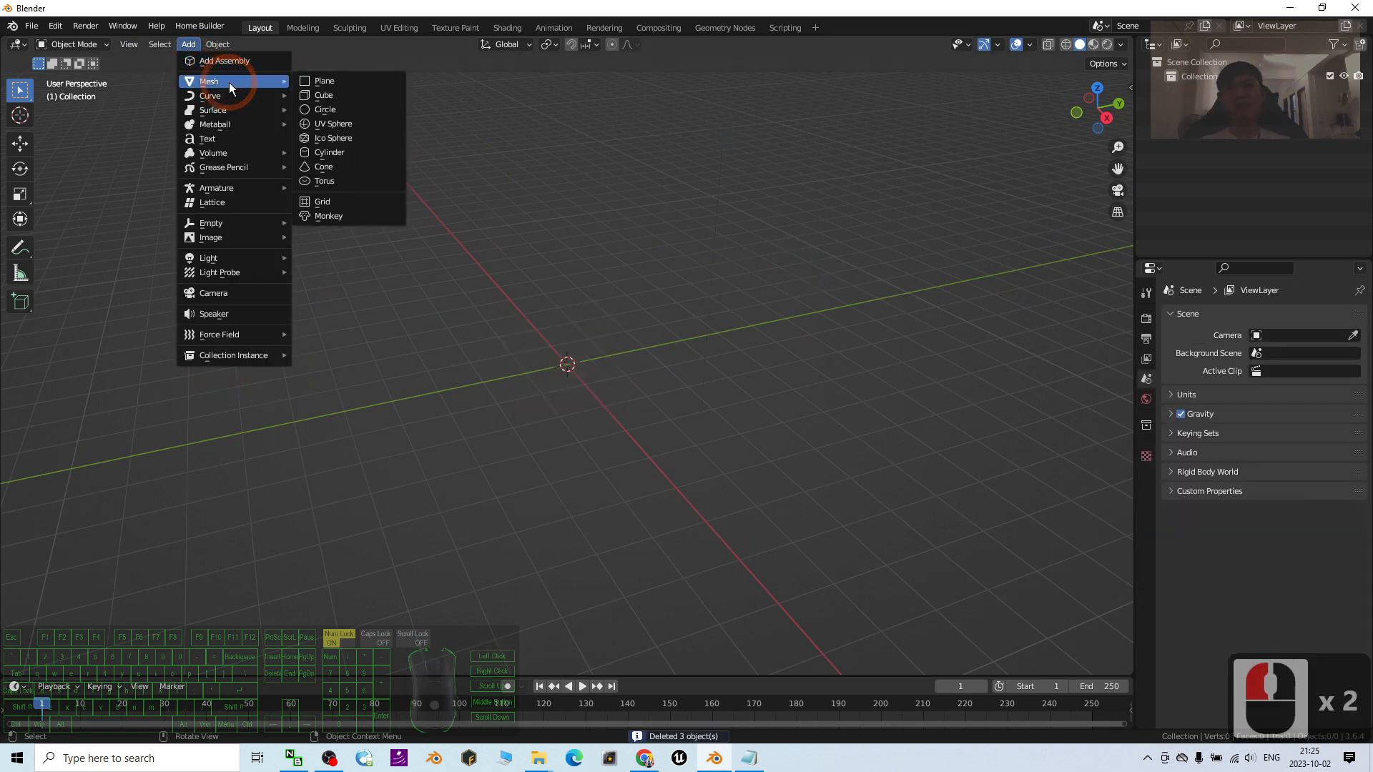
pyautogui.click(325, 95)
pyautogui.scroll(3, 659, 393)
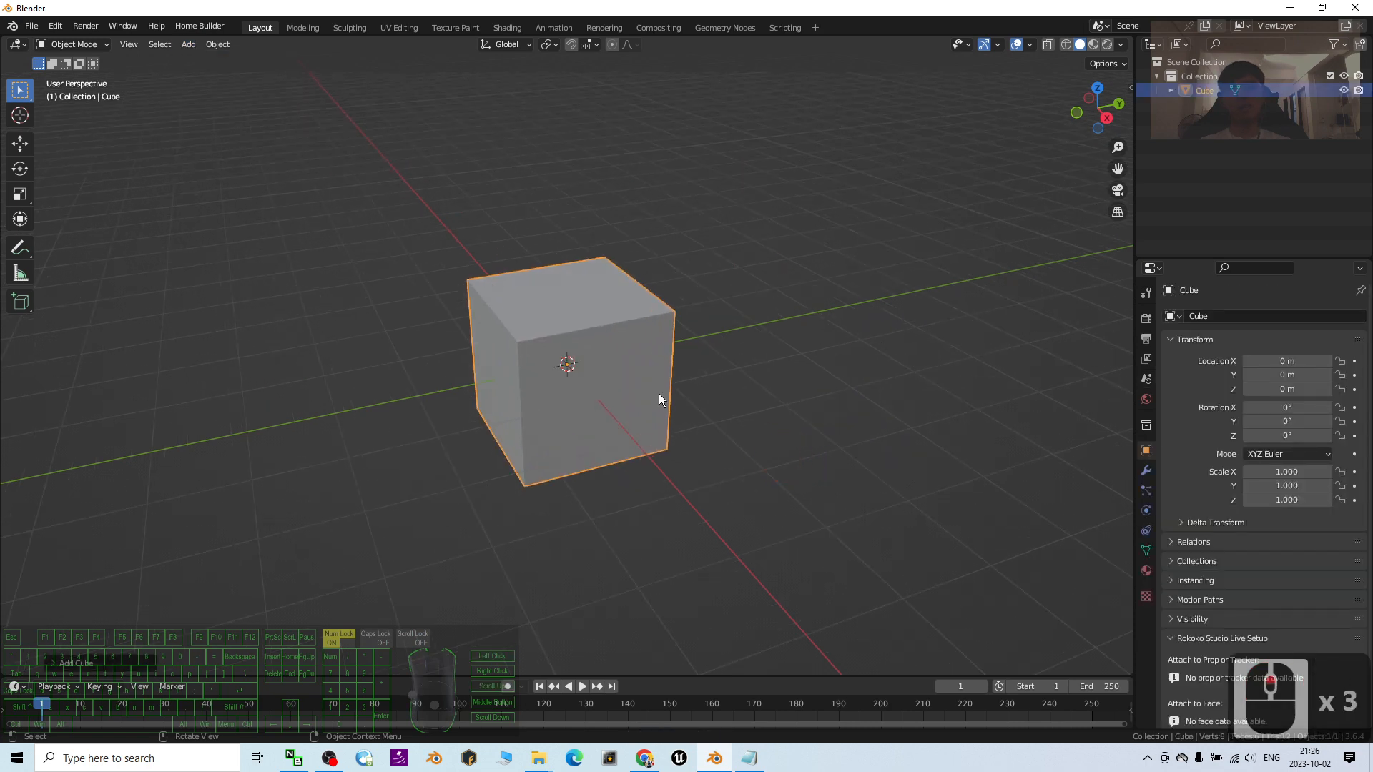
pyautogui.press('g')
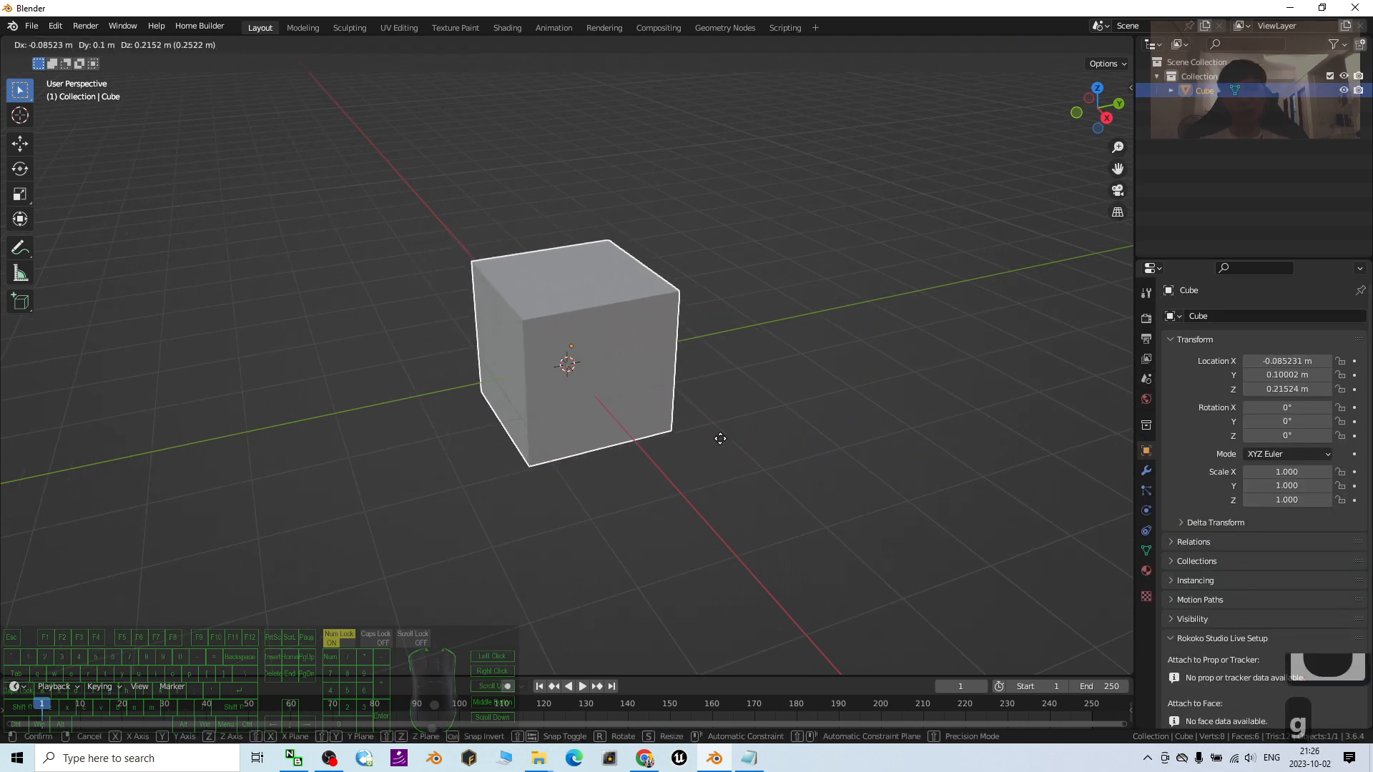
pyautogui.press('x')
pyautogui.click(599, 379)
pyautogui.moveTo(599, 379); pyautogui.dragTo(572, 403, button='middle')
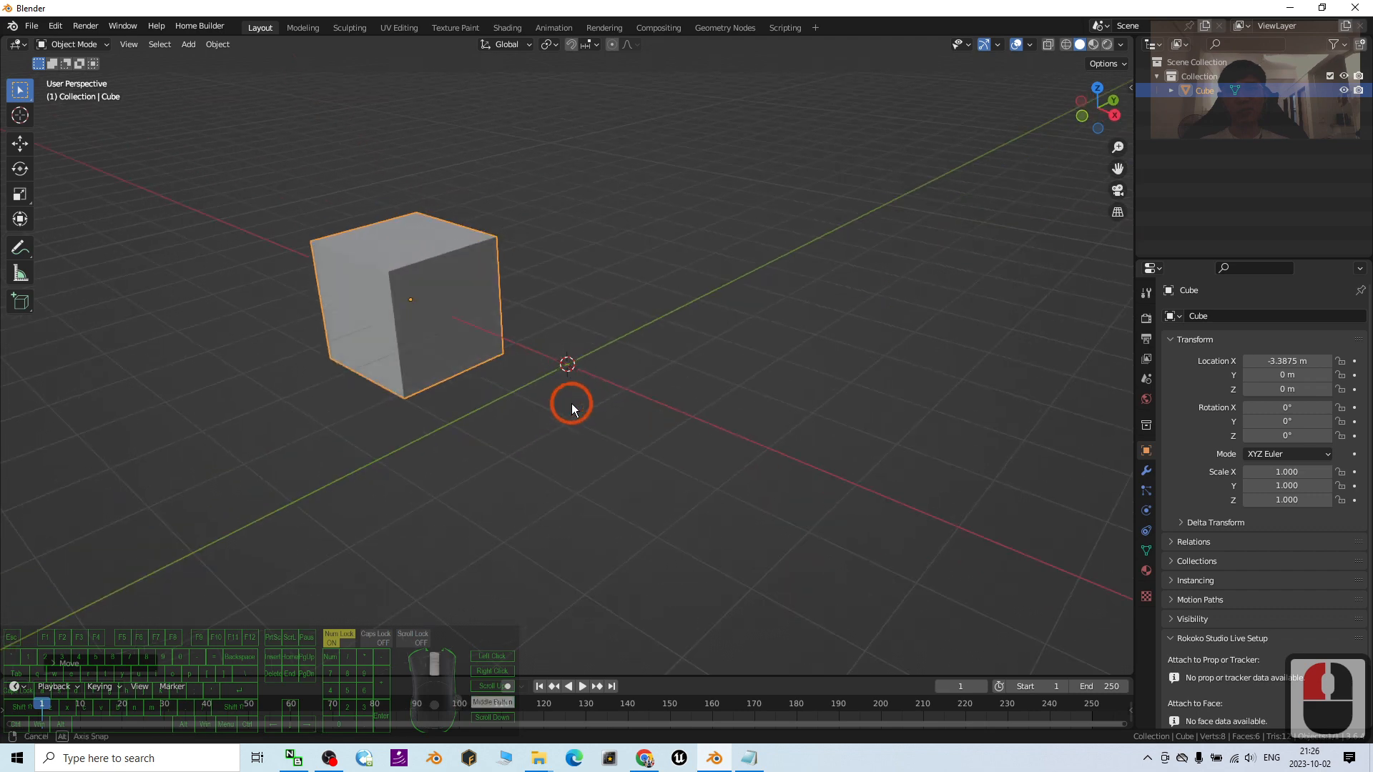
pyautogui.click(189, 45)
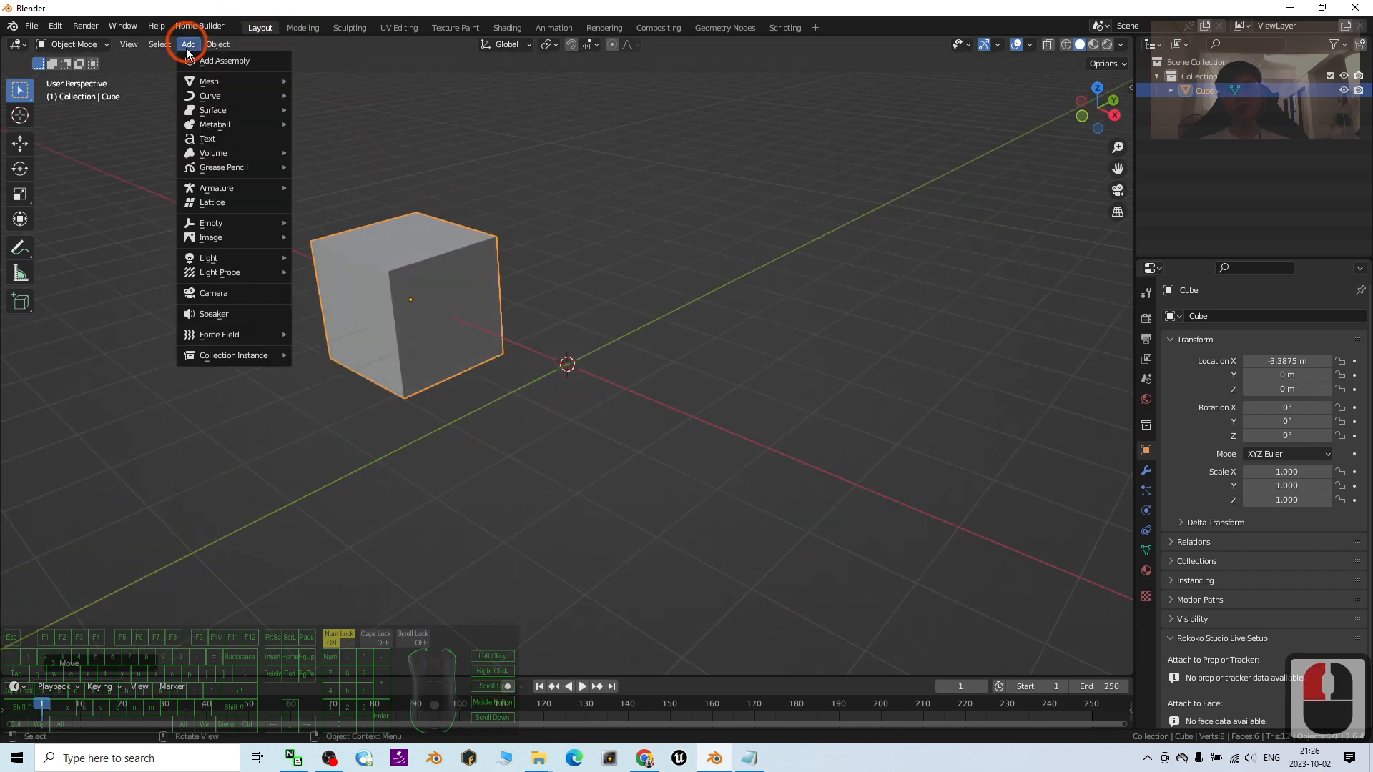
pyautogui.click(212, 80)
pyautogui.click(283, 83)
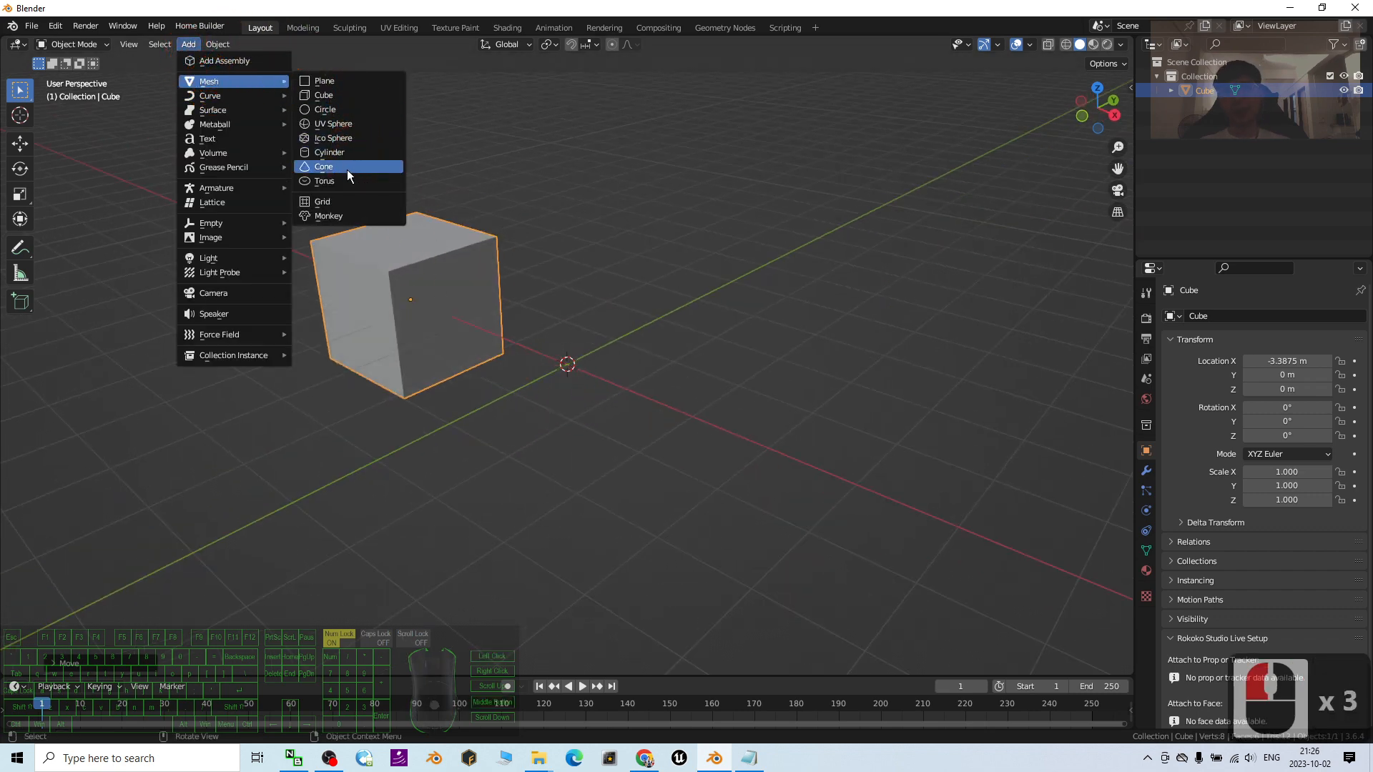
pyautogui.click(332, 152)
pyautogui.moveTo(724, 437)
pyautogui.mouseDown(button='middle')
pyautogui.moveTo(784, 410)
pyautogui.moveTo(744, 430)
pyautogui.mouseUp(button='middle')
pyautogui.press('Delete')
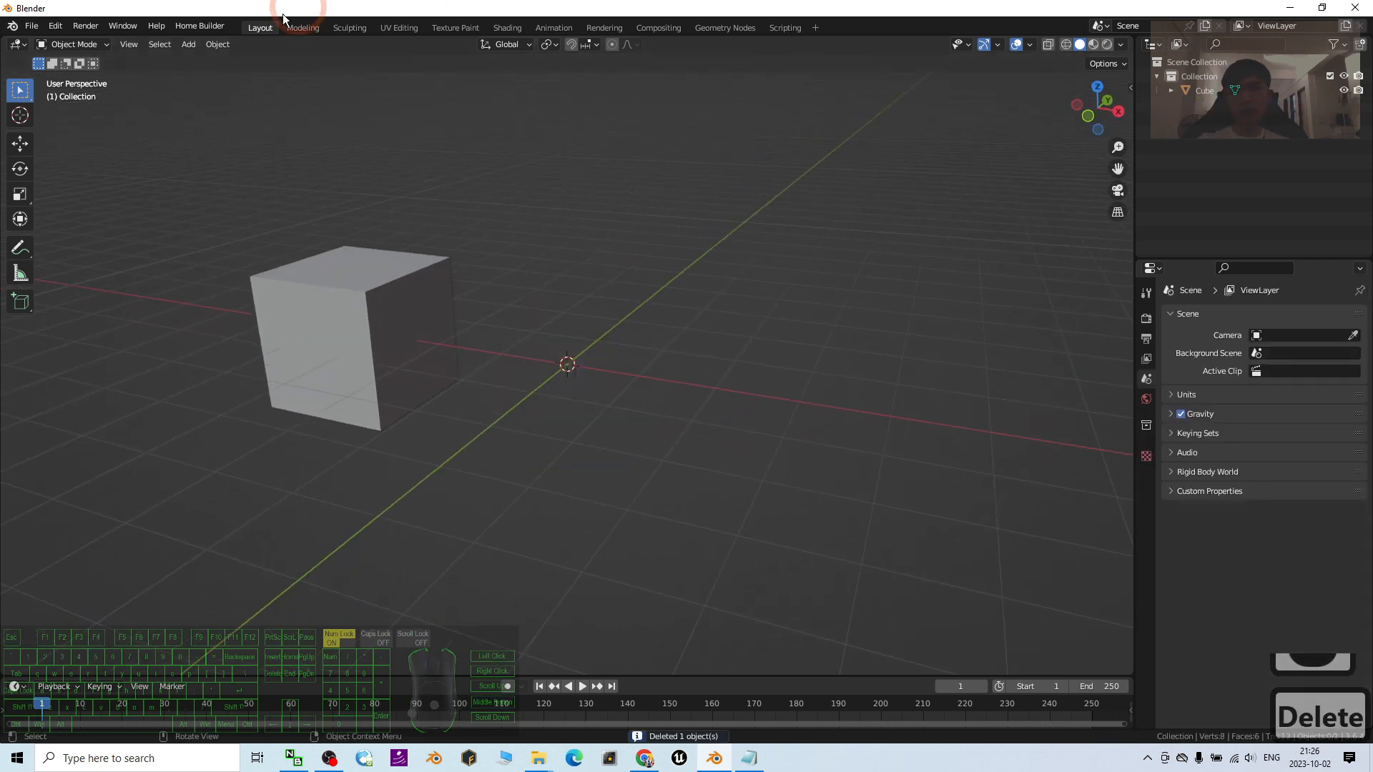
# Step: Add a cone mesh and raise it along the Z axis to about 0.41 m
pyautogui.click(188, 44)
pyautogui.click(221, 81)
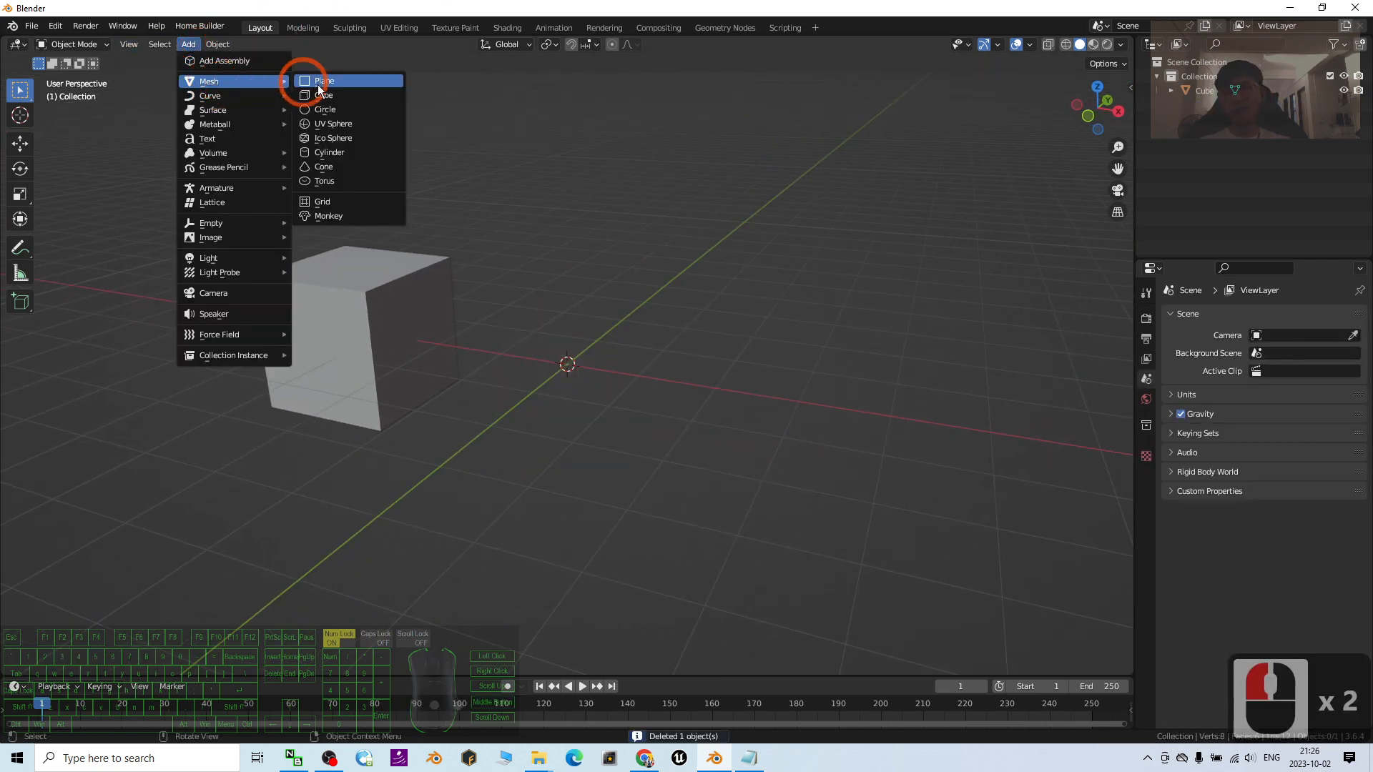
pyautogui.click(338, 172)
pyautogui.moveTo(650, 372); pyautogui.dragTo(623, 438, button='middle')
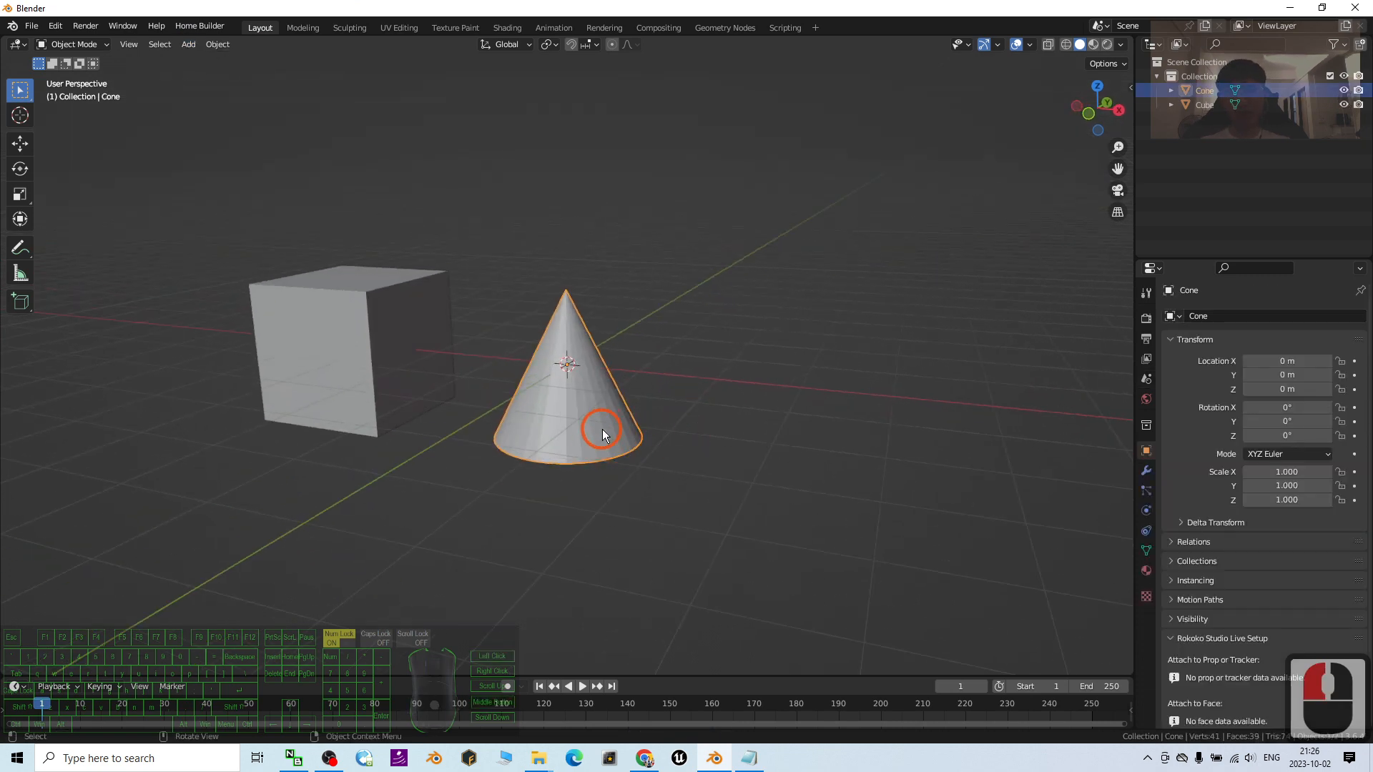
pyautogui.press('g')
pyautogui.press('z')
pyautogui.click(689, 364)
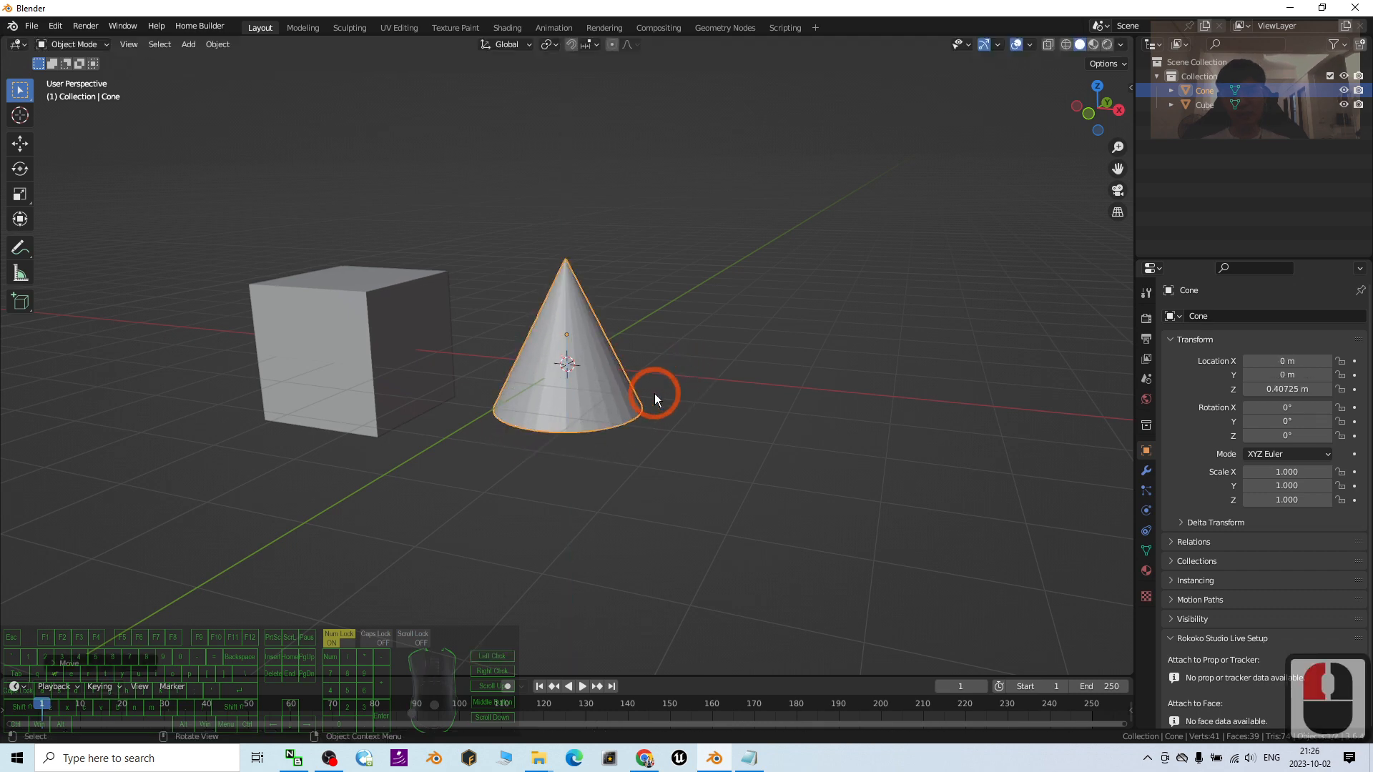
# Step: Move the cone along the X axis to about -2.66 m so it overlaps the cube
pyautogui.moveTo(654, 393)
pyautogui.mouseDown(button='middle')
pyautogui.moveTo(763, 324)
pyautogui.moveTo(757, 362)
pyautogui.moveTo(529, 311)
pyautogui.mouseUp(button='middle')
pyautogui.moveTo(834, 354); pyautogui.dragTo(678, 341, button='middle')
pyautogui.scroll(3, 689, 403)
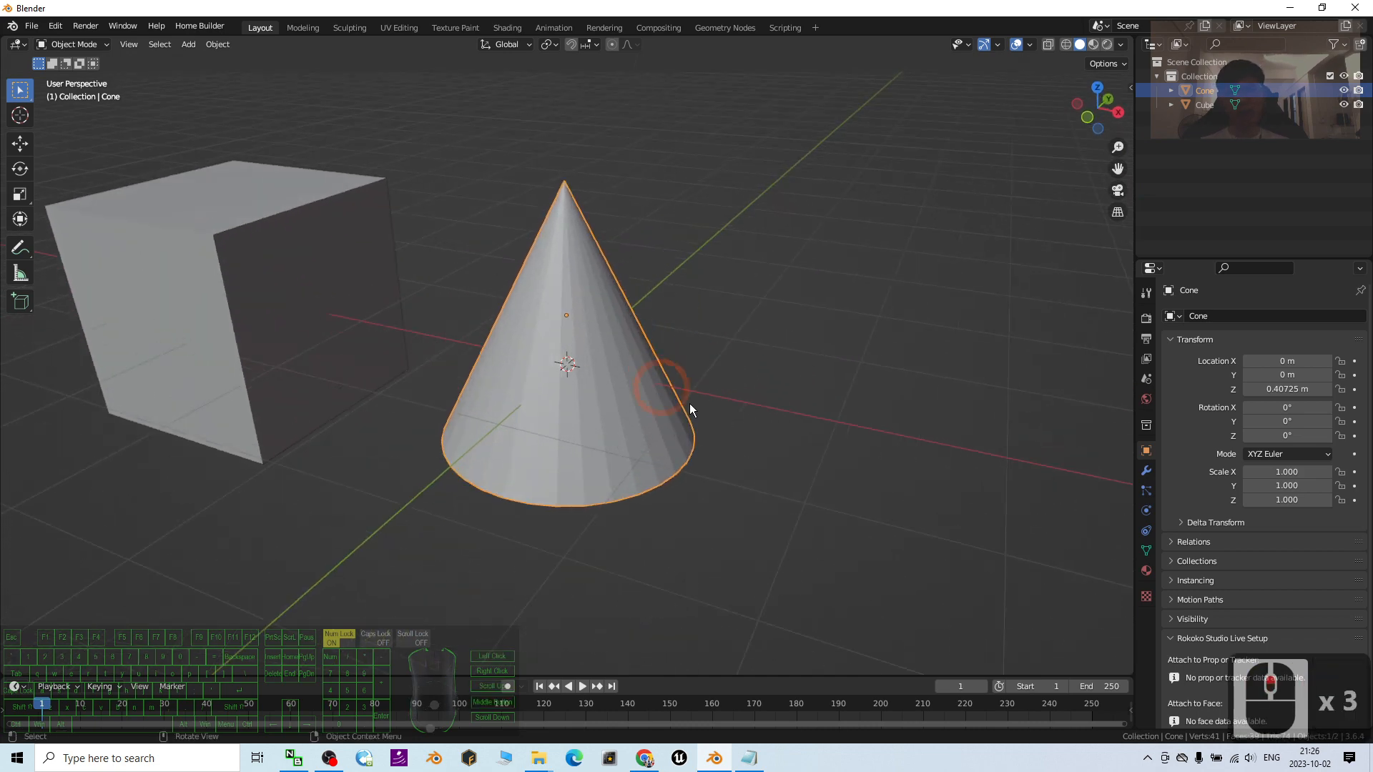
pyautogui.press('g')
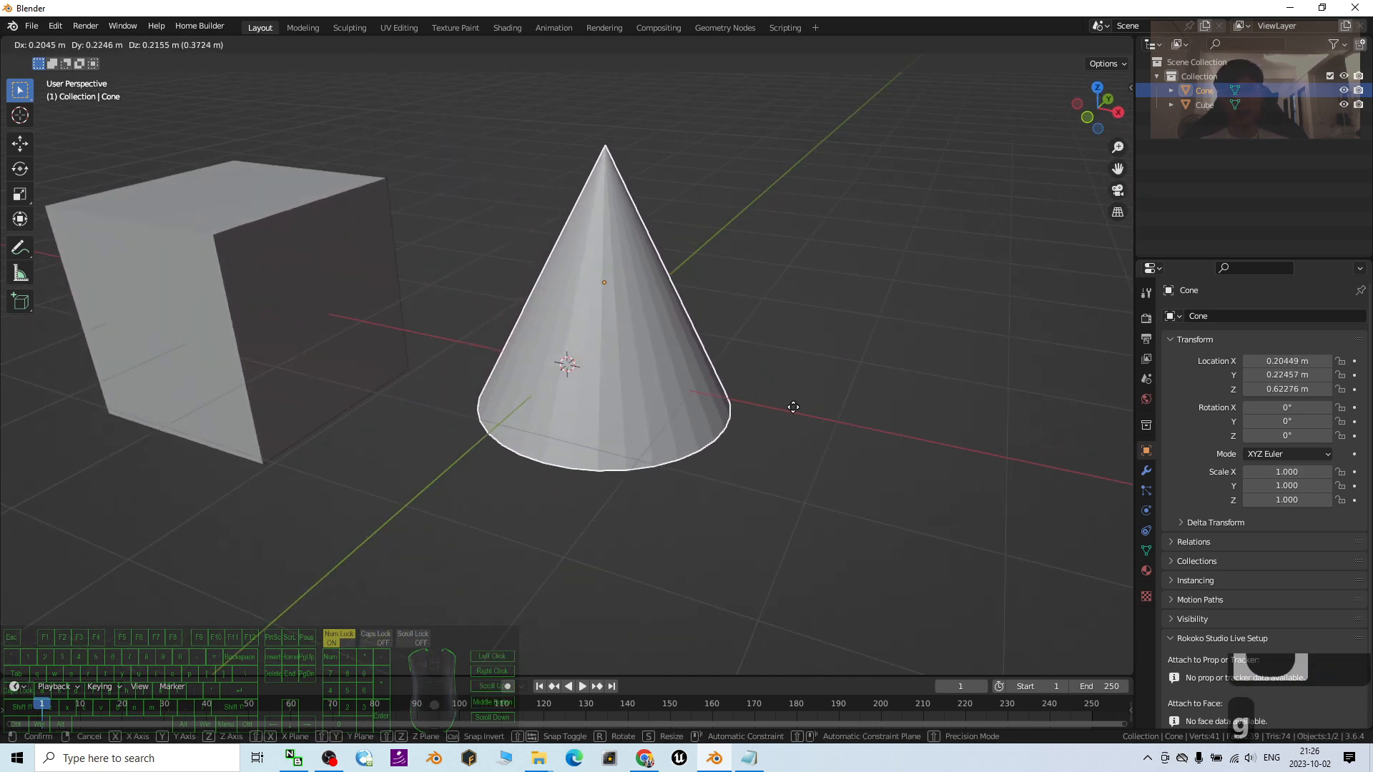
pyautogui.press('x')
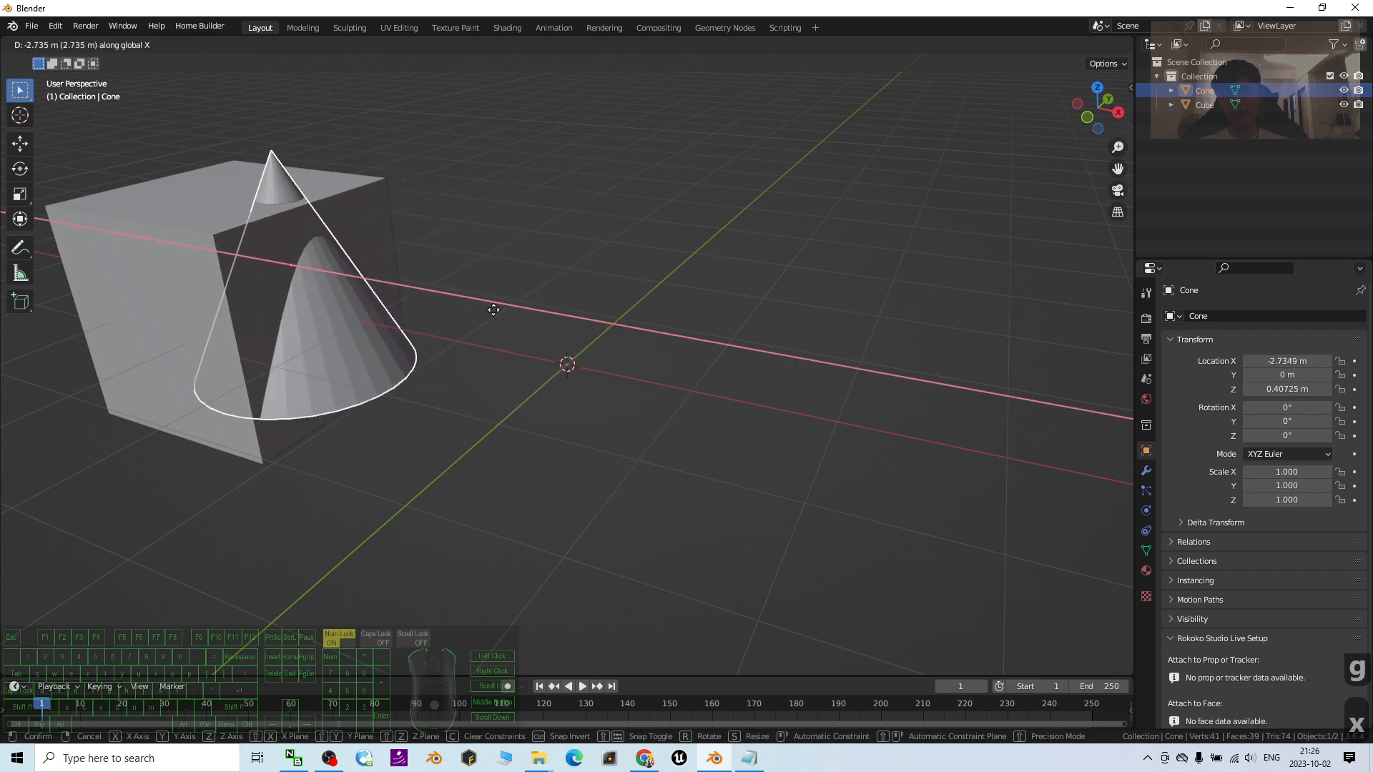
pyautogui.click(499, 312)
# Step: Raise the cone along the Z axis to about 1.01 m so its tip rises above the cube
pyautogui.click(268, 315)
pyautogui.press('g')
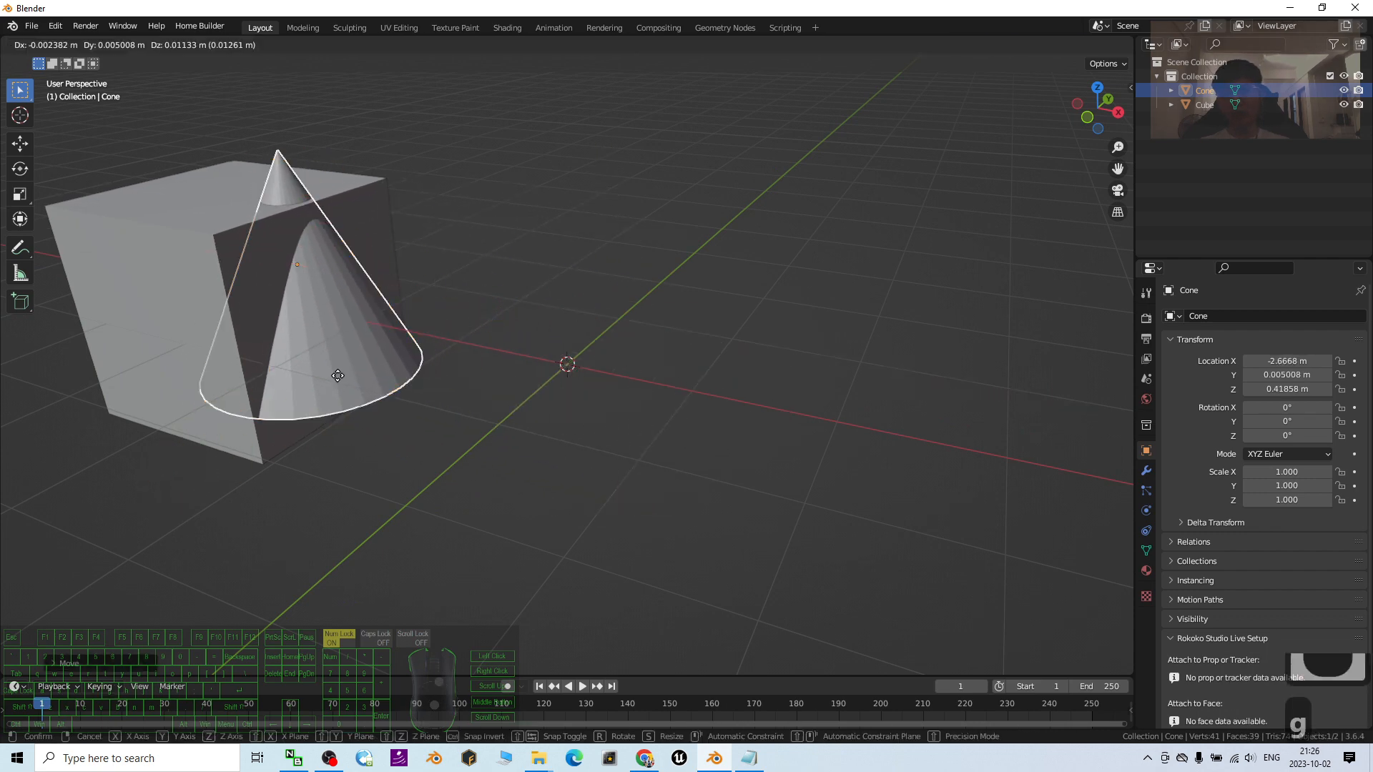
pyautogui.press('z')
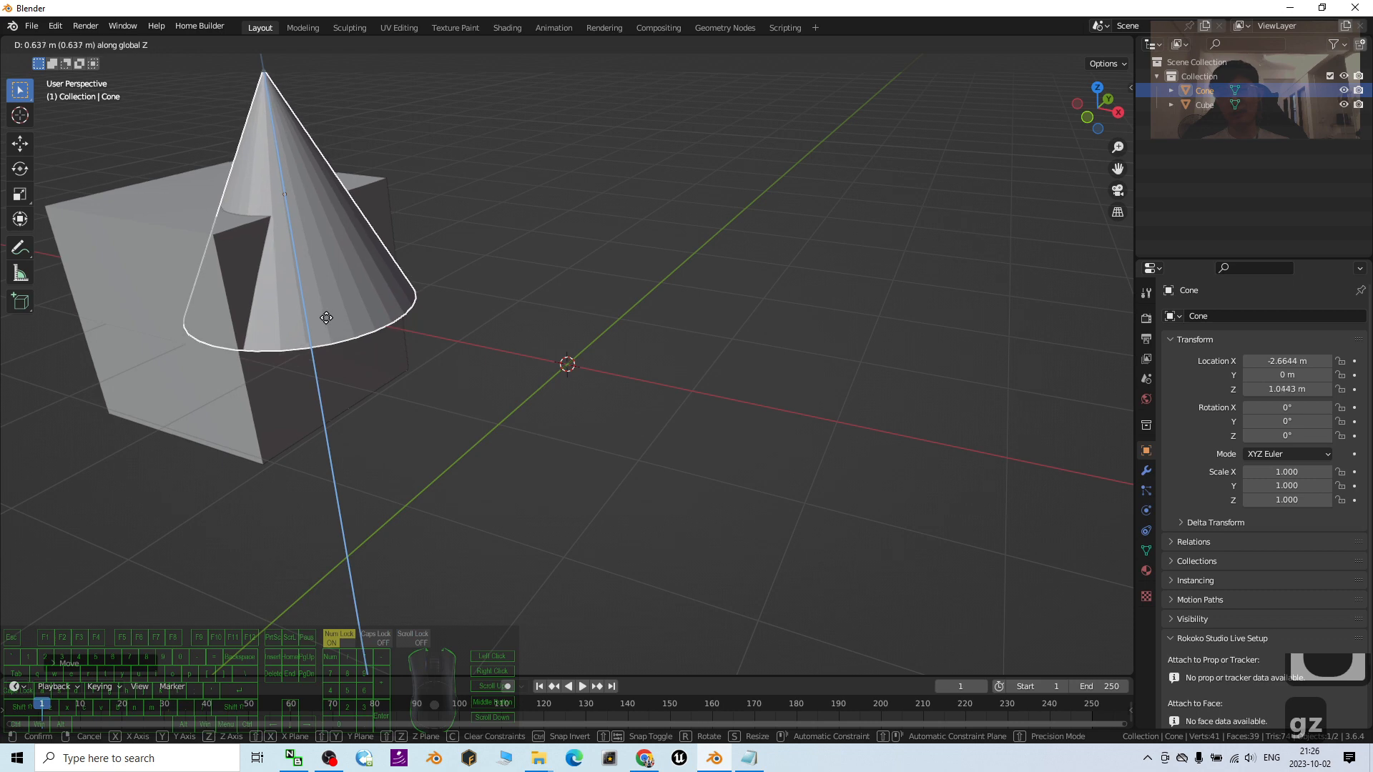
pyautogui.click(327, 316)
# Step: Examine how the separate cone and cube intersect from several angles
pyautogui.moveTo(351, 449); pyautogui.dragTo(637, 492, button='middle')
pyautogui.scroll(3, 526, 404)
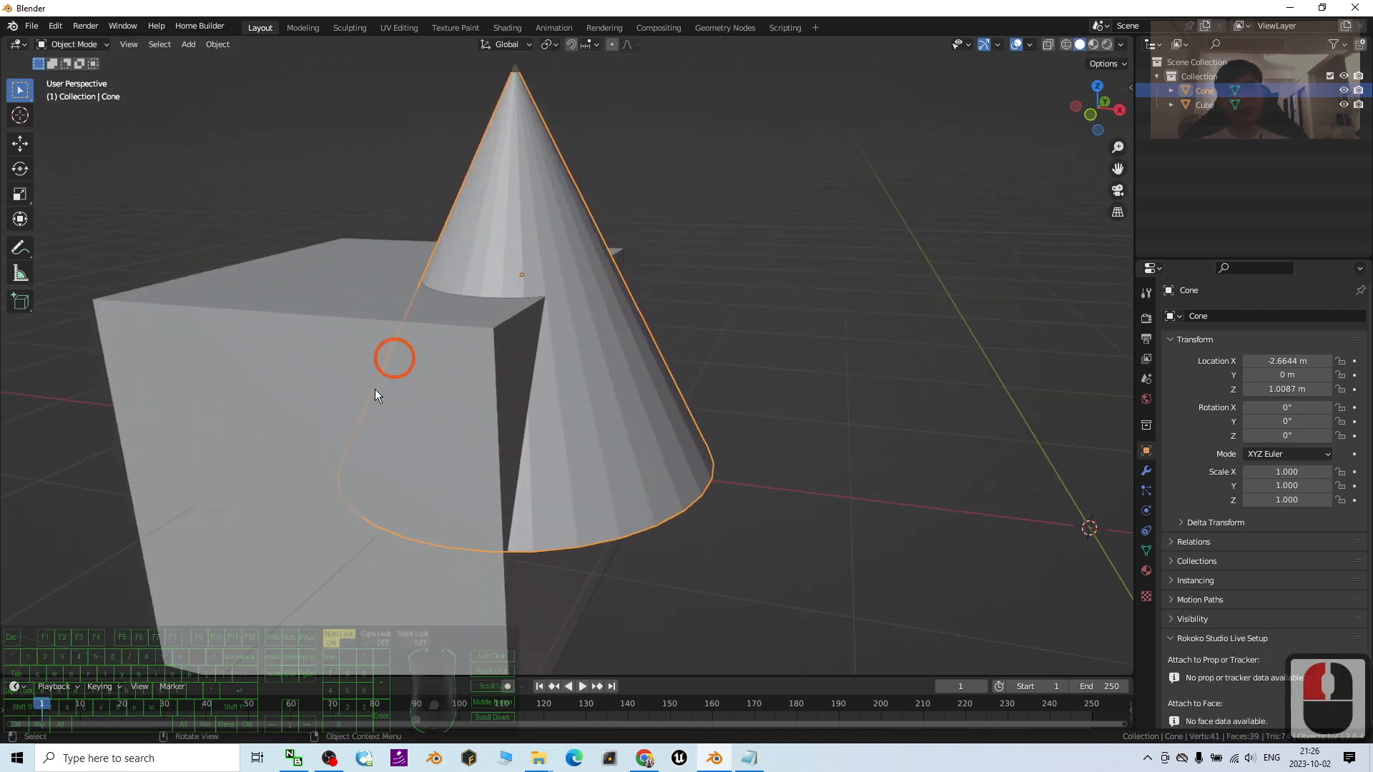
pyautogui.click(387, 409)
pyautogui.click(564, 216)
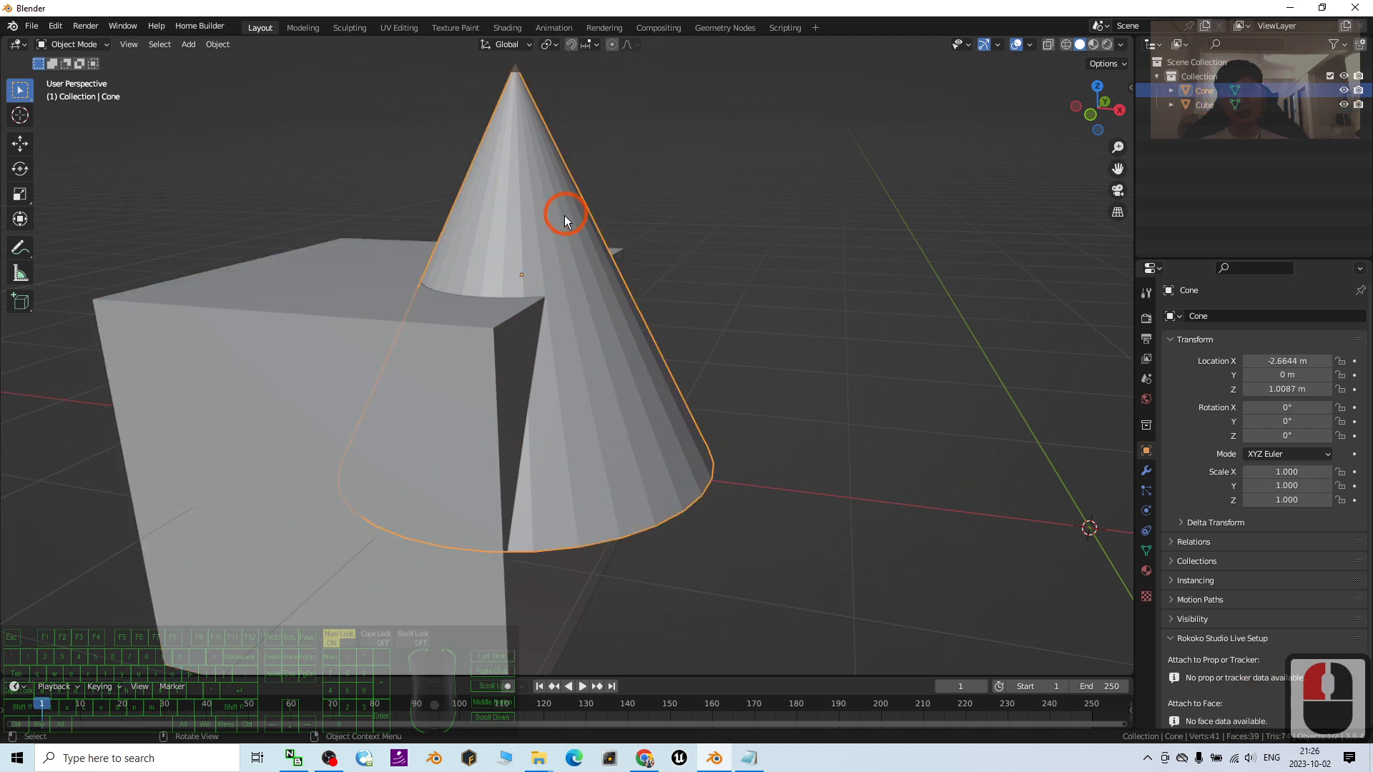
pyautogui.click(350, 390)
pyautogui.scroll(-2, 443, 370)
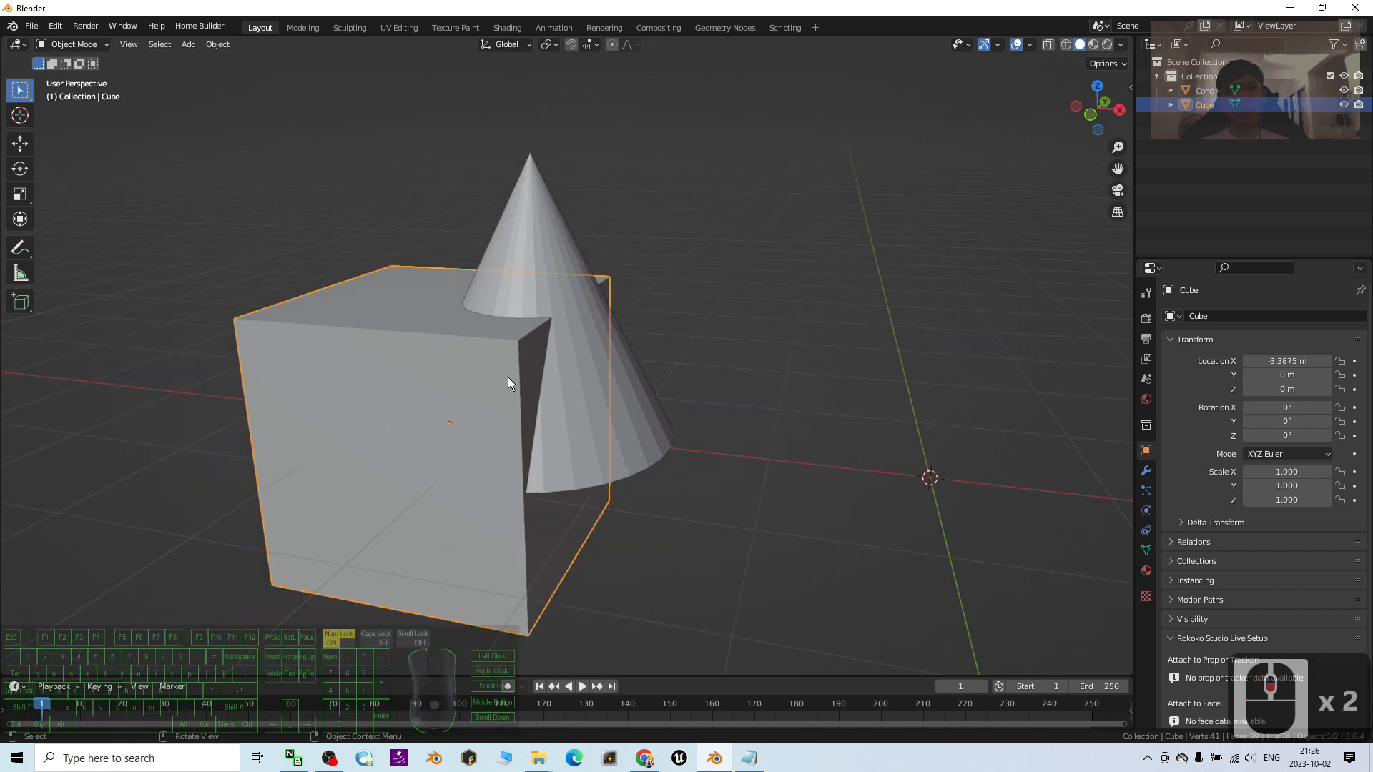
pyautogui.click(557, 259)
pyautogui.moveTo(522, 457); pyautogui.dragTo(487, 466, button='middle')
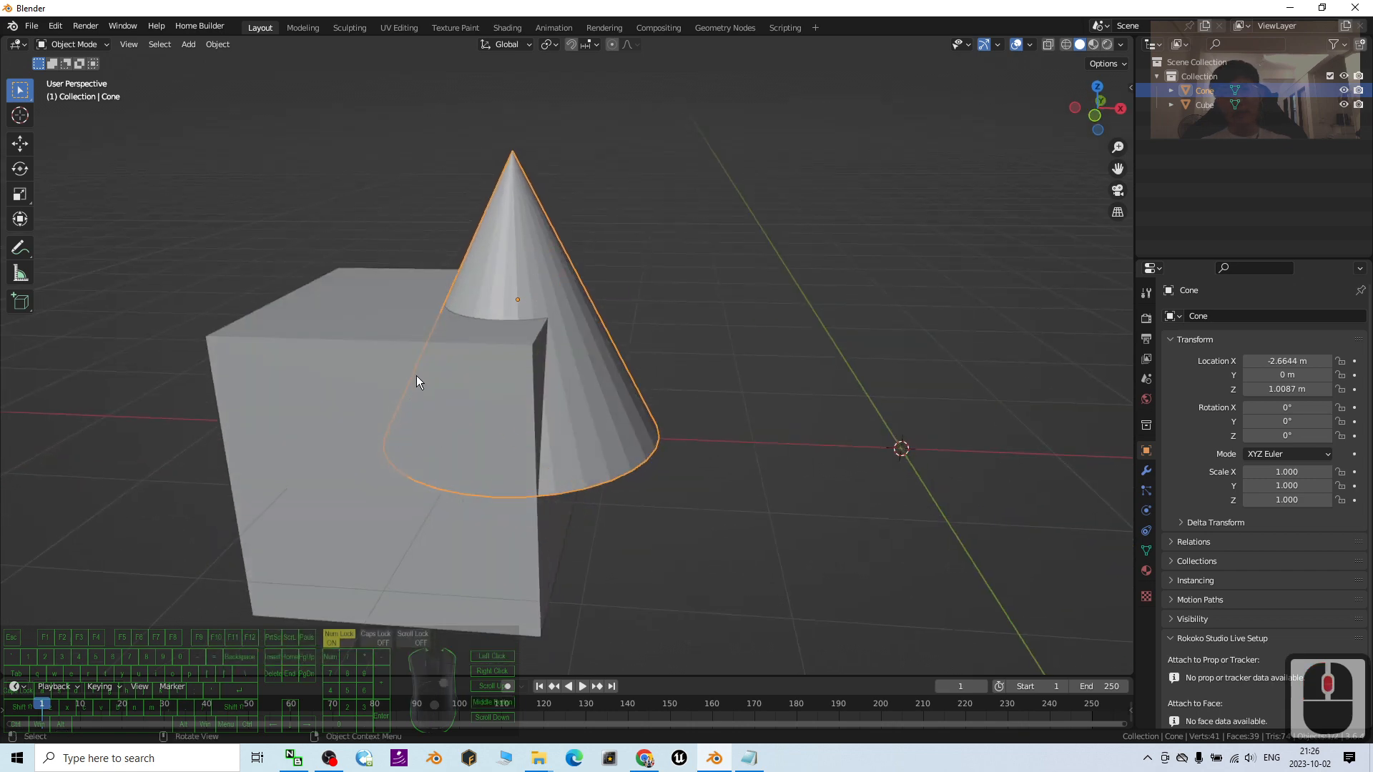
pyautogui.moveTo(423, 515); pyautogui.dragTo(462, 464, button='middle')
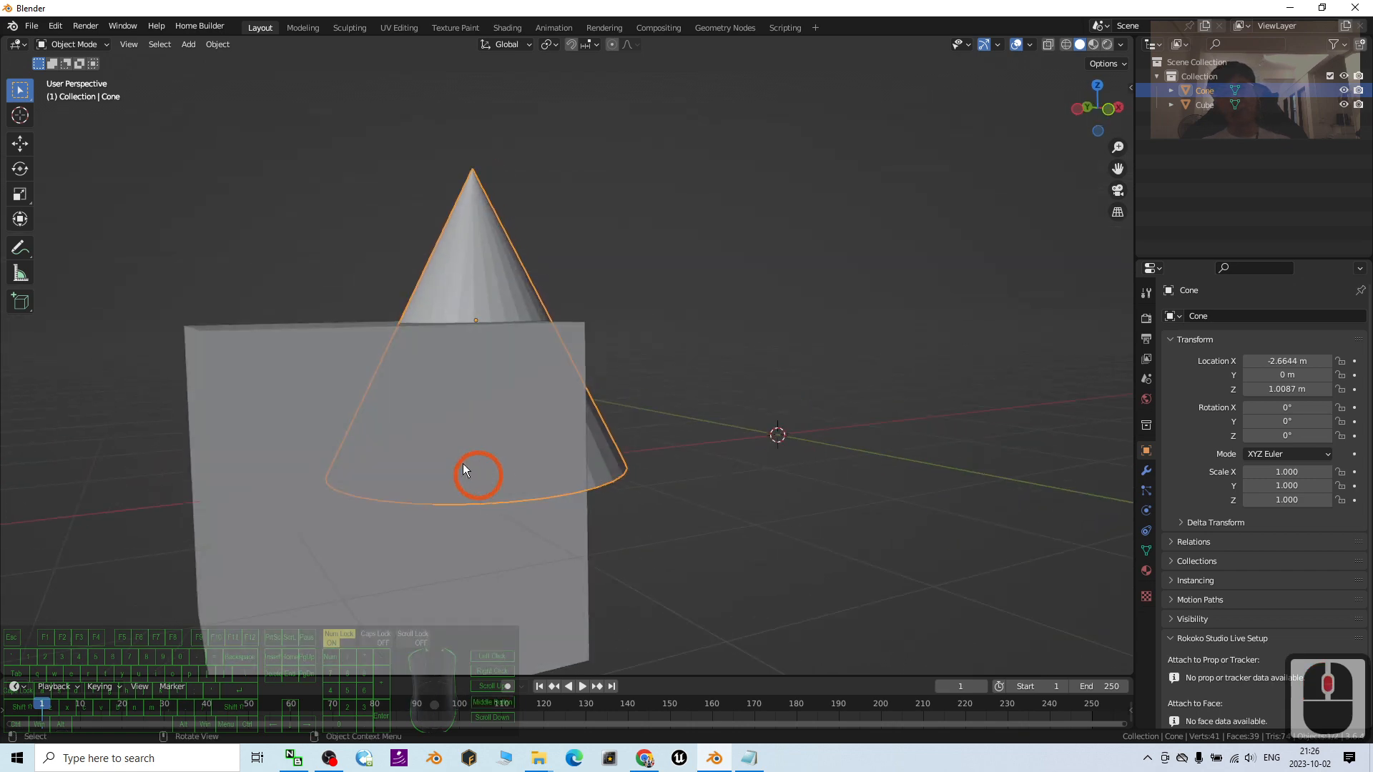
pyautogui.moveTo(380, 465); pyautogui.dragTo(535, 473, button='middle')
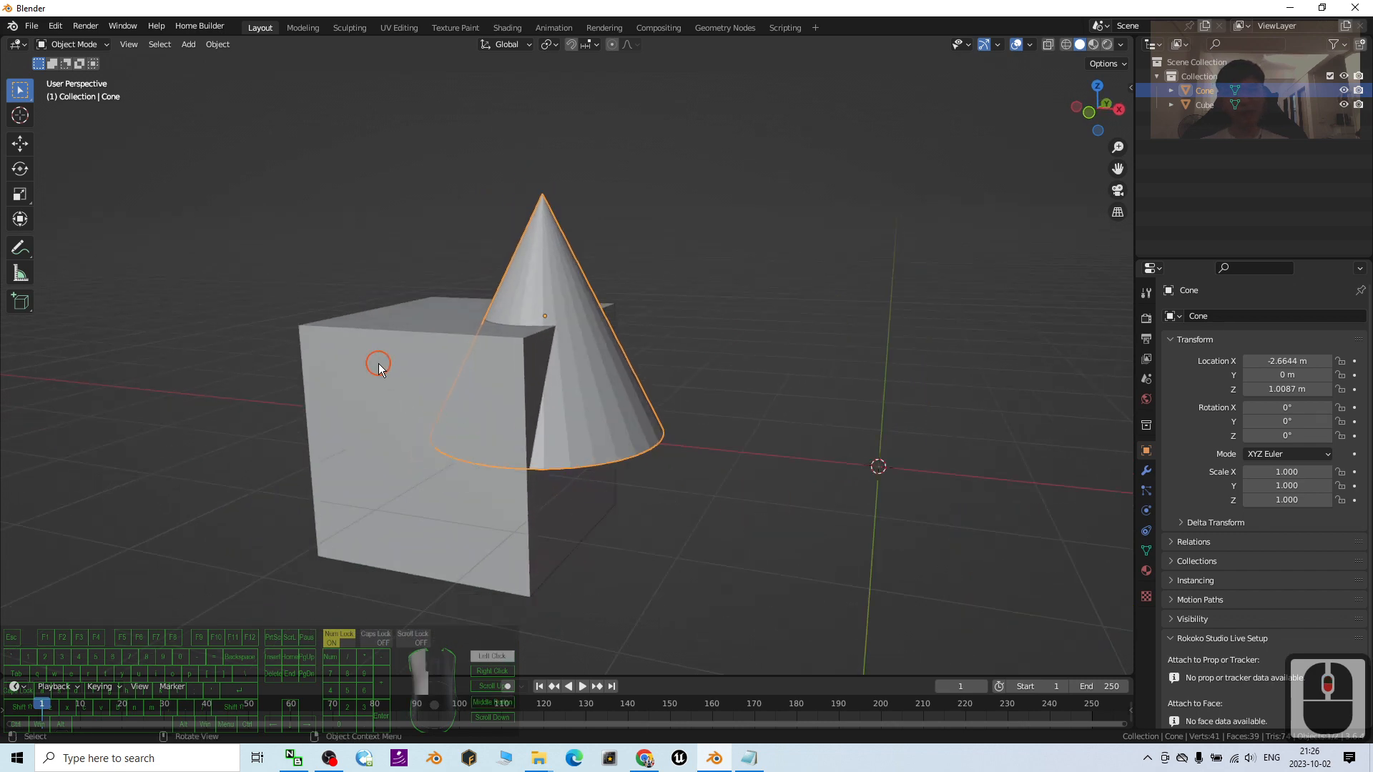
# Step: Add a Boolean modifier to the cube with the cone as its operand object
pyautogui.click(399, 318)
pyautogui.click(1145, 471)
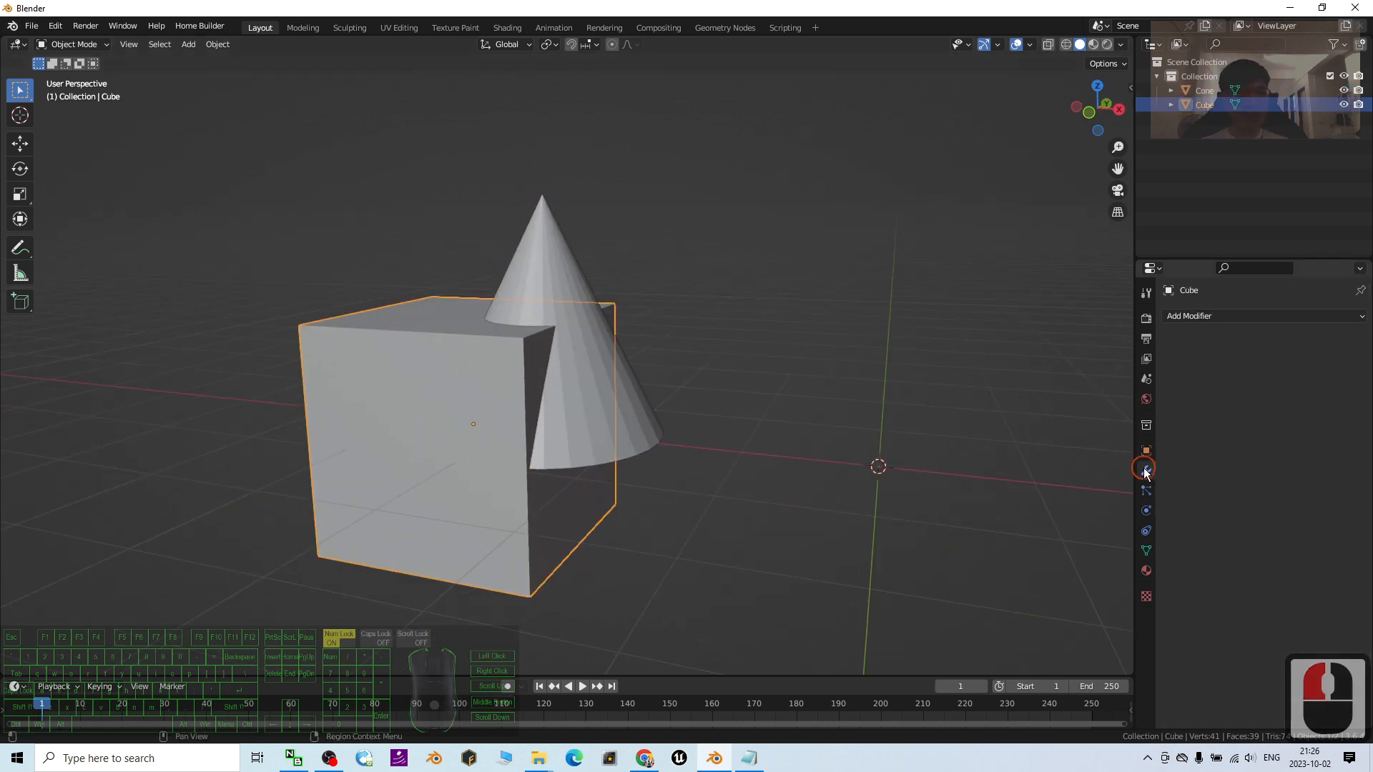
pyautogui.click(1207, 315)
pyautogui.click(1085, 388)
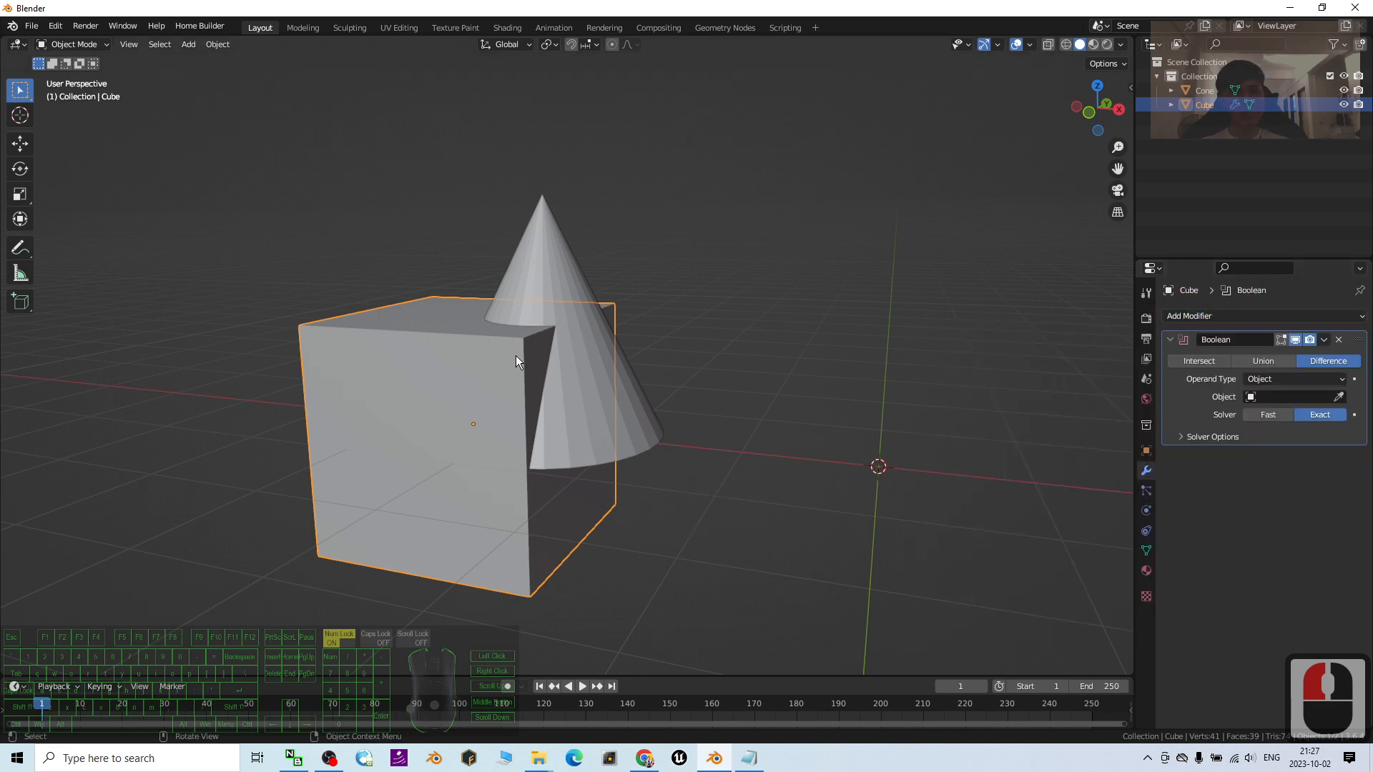
pyautogui.click(1275, 396)
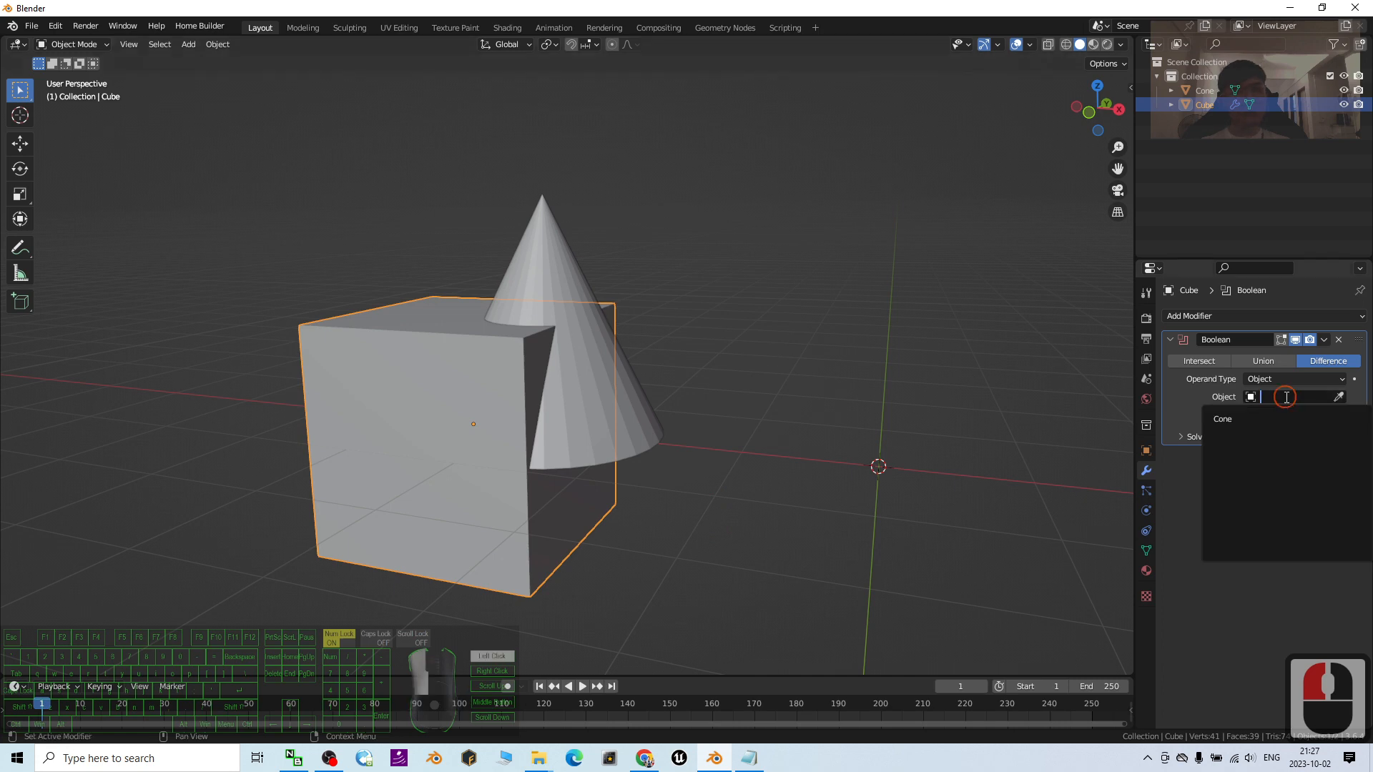
pyautogui.click(1237, 421)
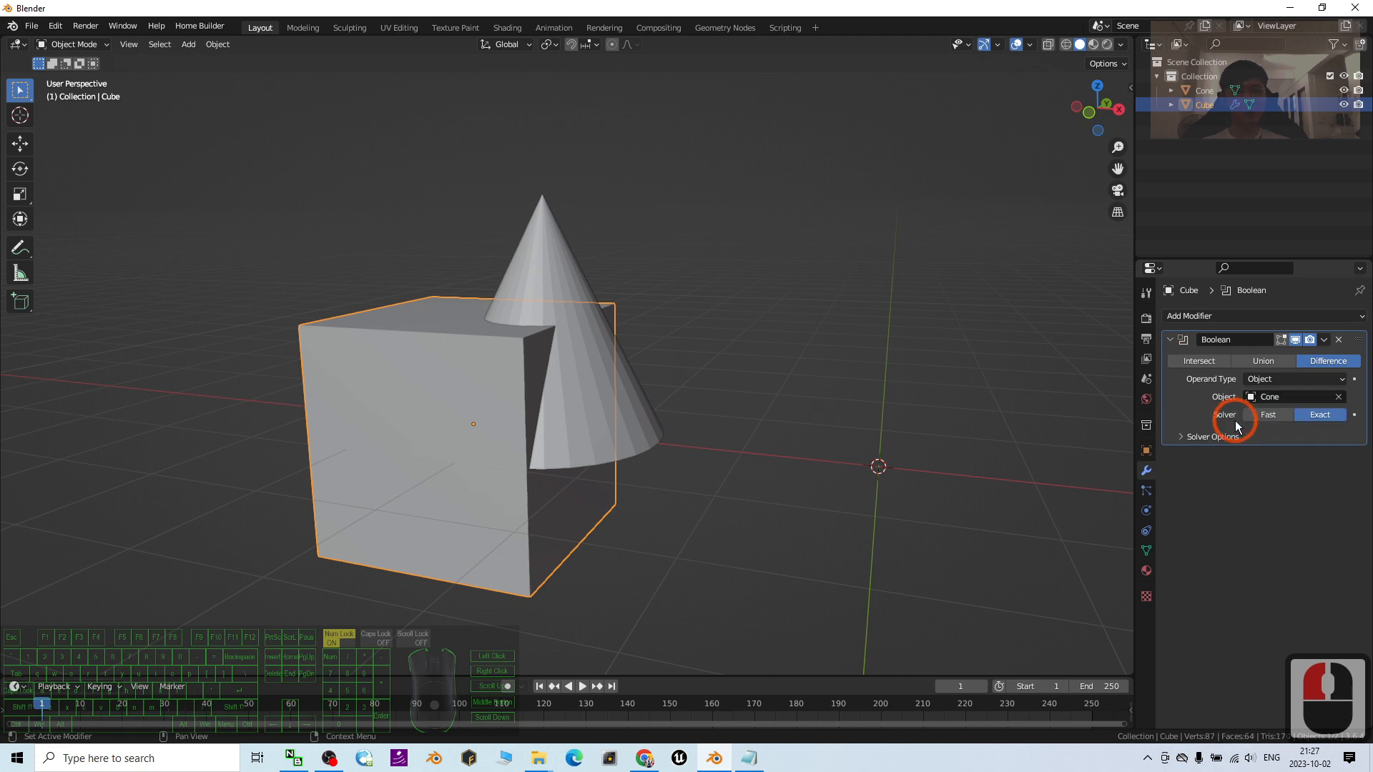
# Step: Set the cube's Boolean operation to Union and apply the modifier
pyautogui.click(1265, 362)
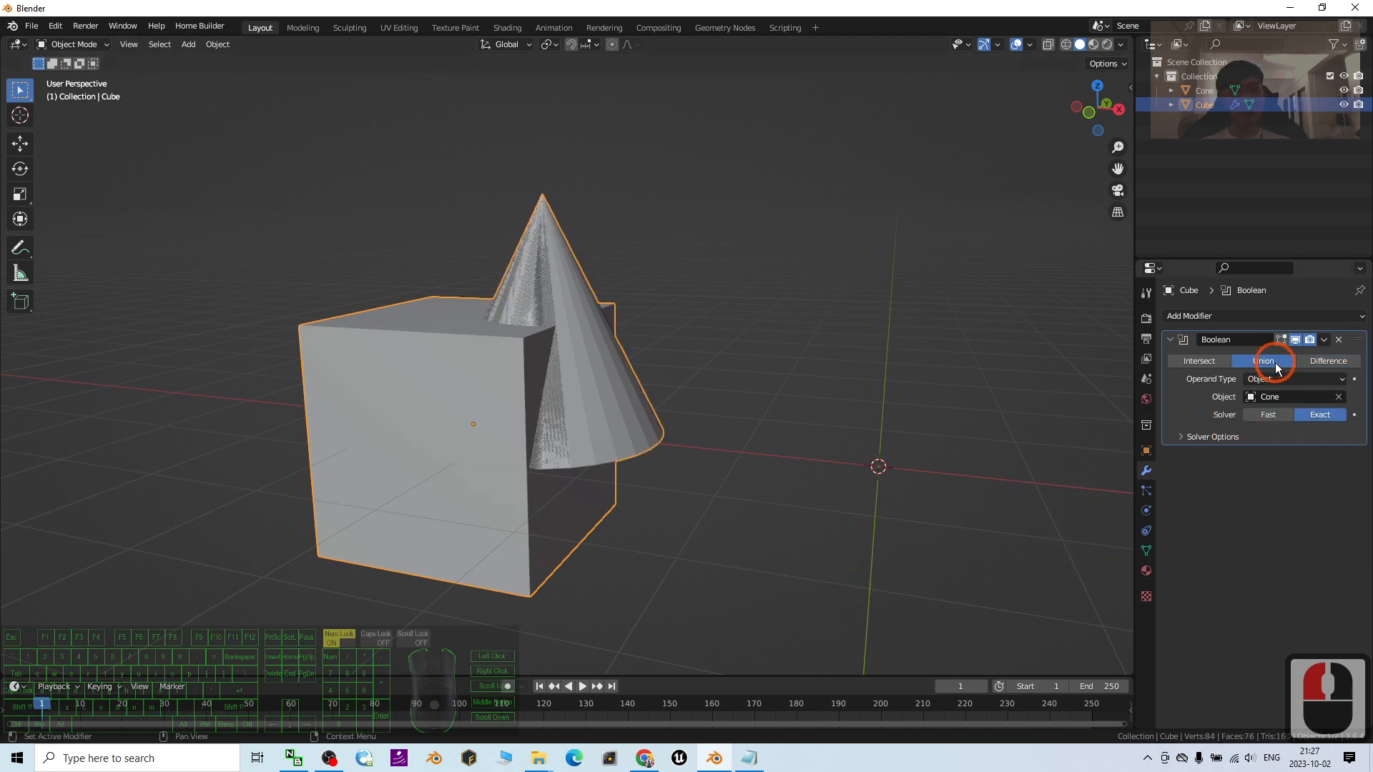
pyautogui.scroll(2, 448, 332)
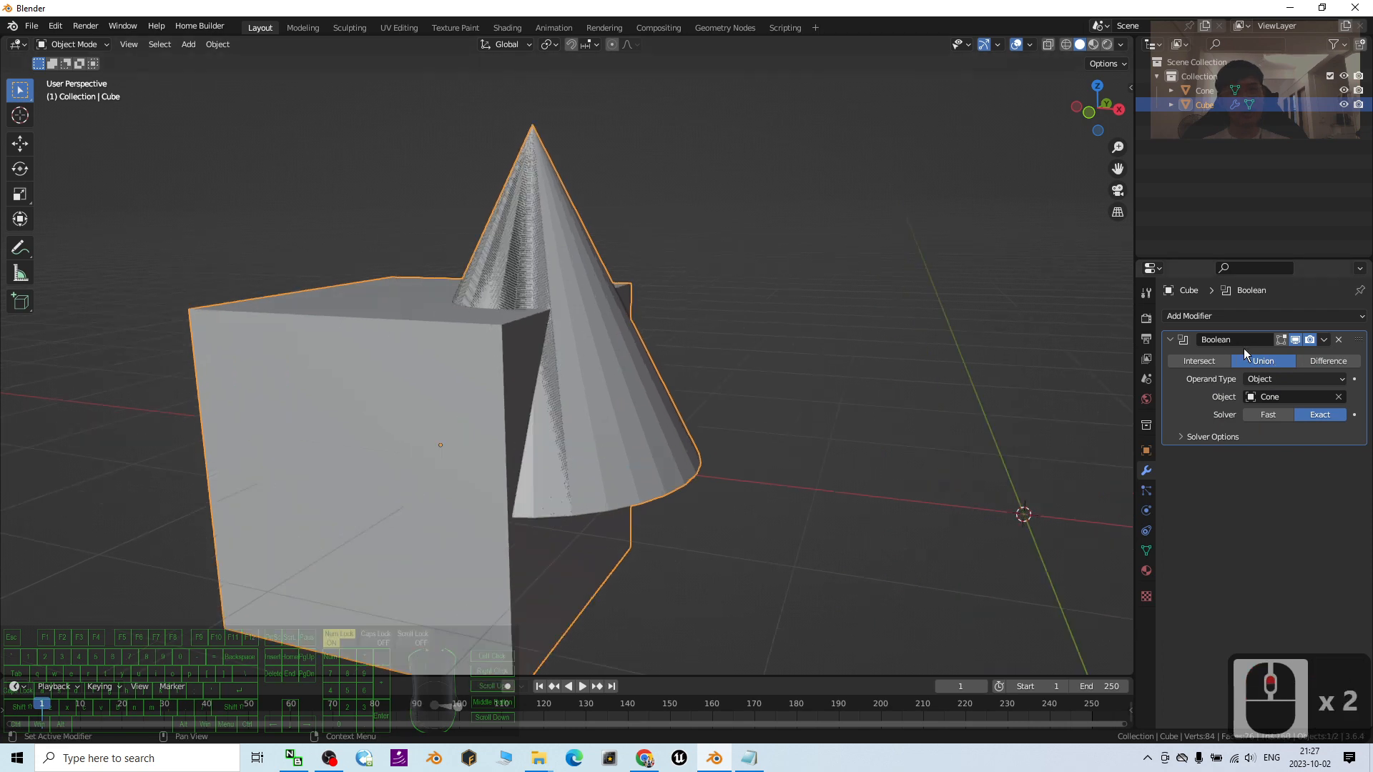
pyautogui.click(1324, 341)
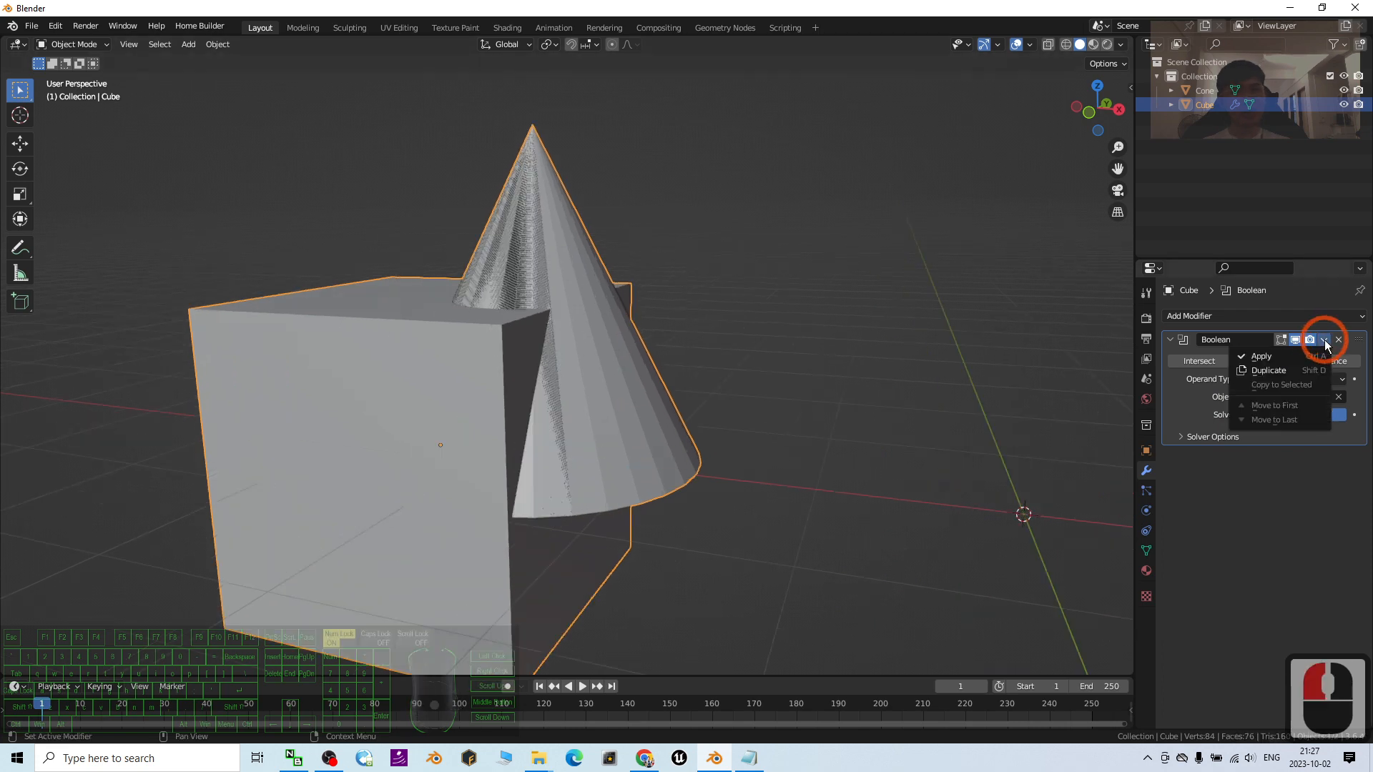
pyautogui.click(1267, 356)
pyautogui.scroll(-2, 903, 560)
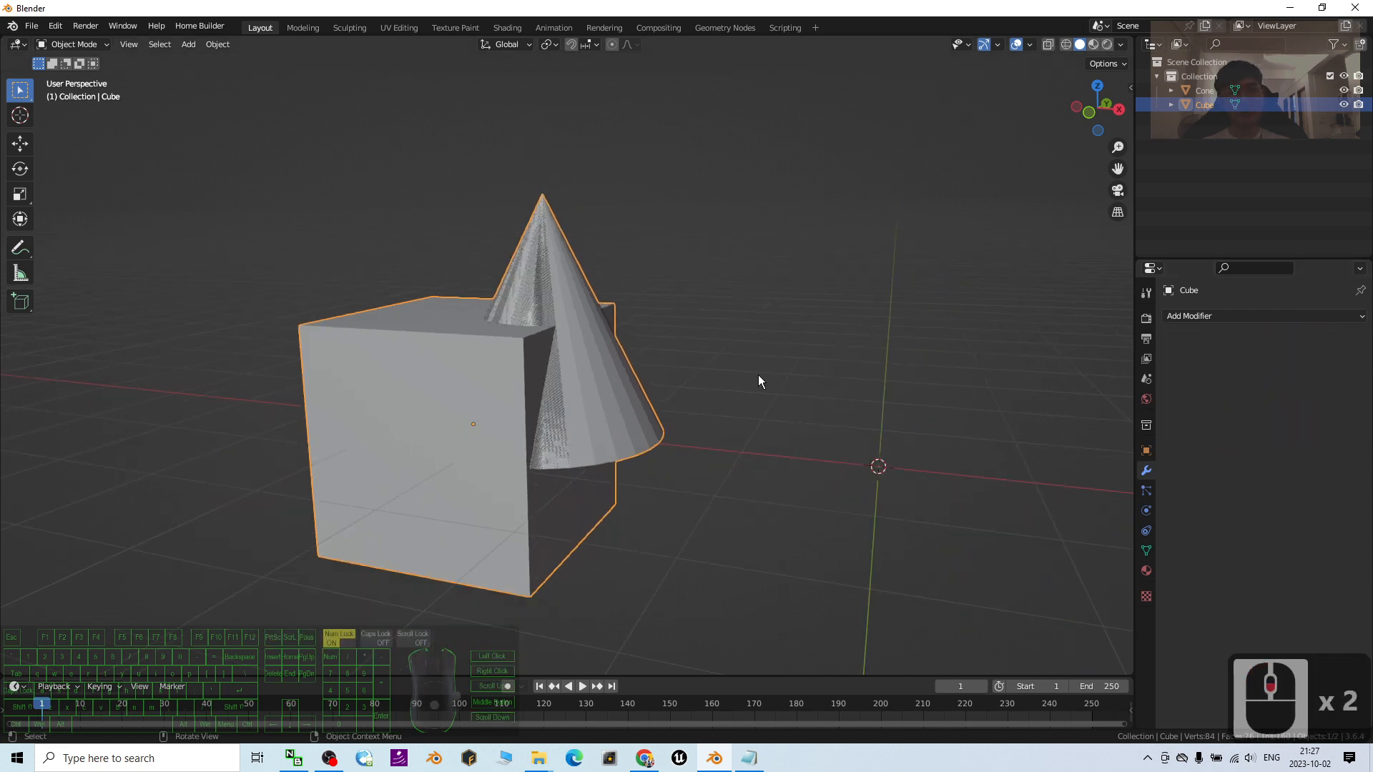
# Step: Move the original cone along the X axis clear of the cube, and select the merged cube-and-cone object for inspection
pyautogui.click(1204, 91)
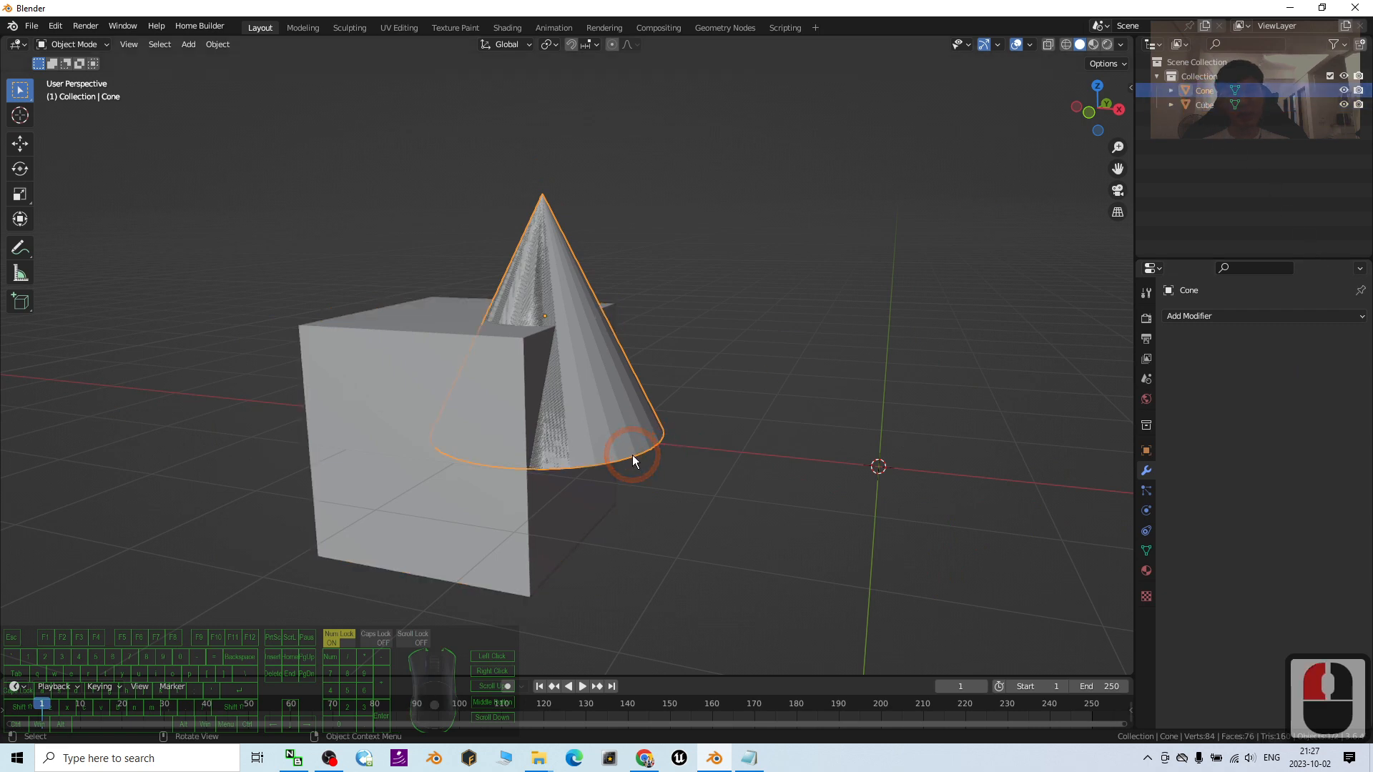
pyautogui.press('g')
pyautogui.press('x')
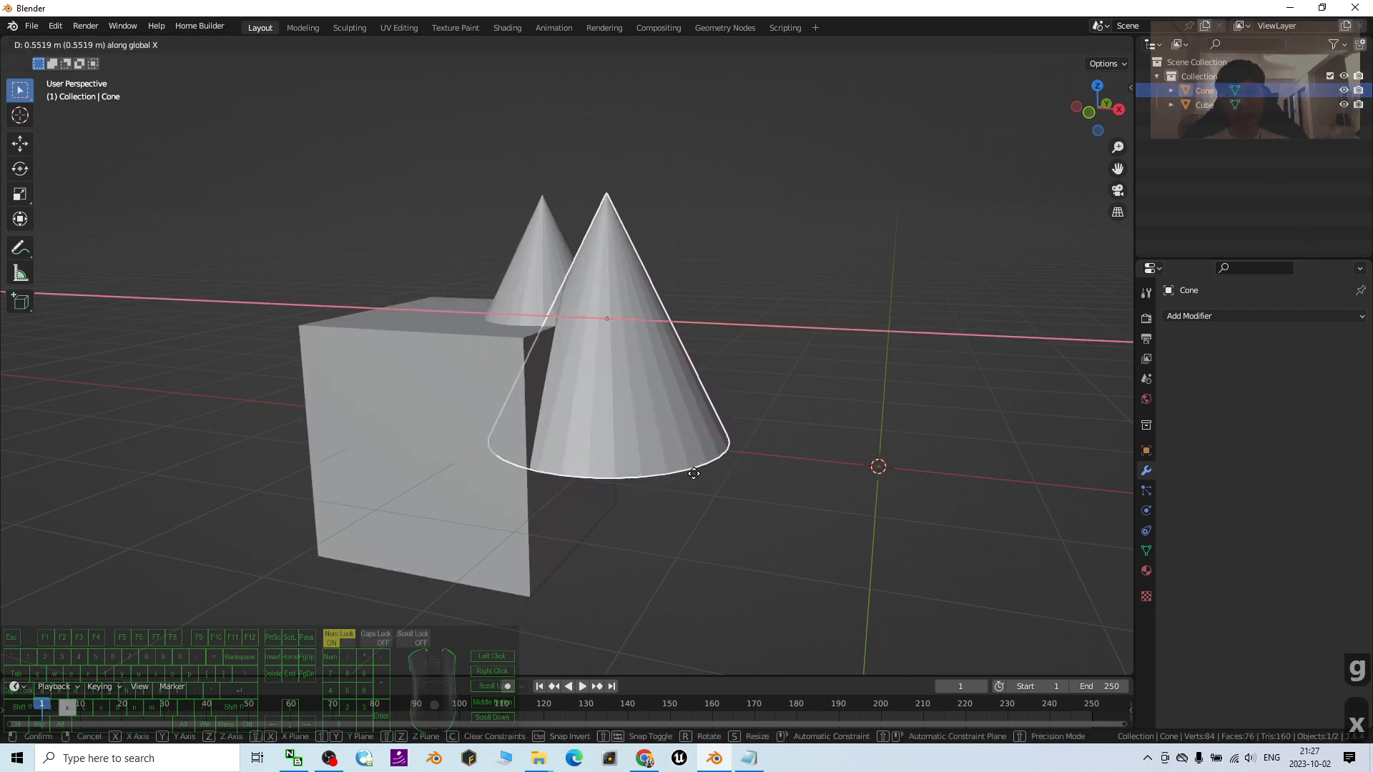
pyautogui.click(1064, 493)
pyautogui.click(448, 418)
pyautogui.moveTo(449, 417); pyautogui.dragTo(501, 386, button='middle')
pyautogui.scroll(3, 415, 406)
pyautogui.scroll(-1, 427, 406)
pyautogui.moveTo(555, 216); pyautogui.dragTo(499, 353, button='middle')
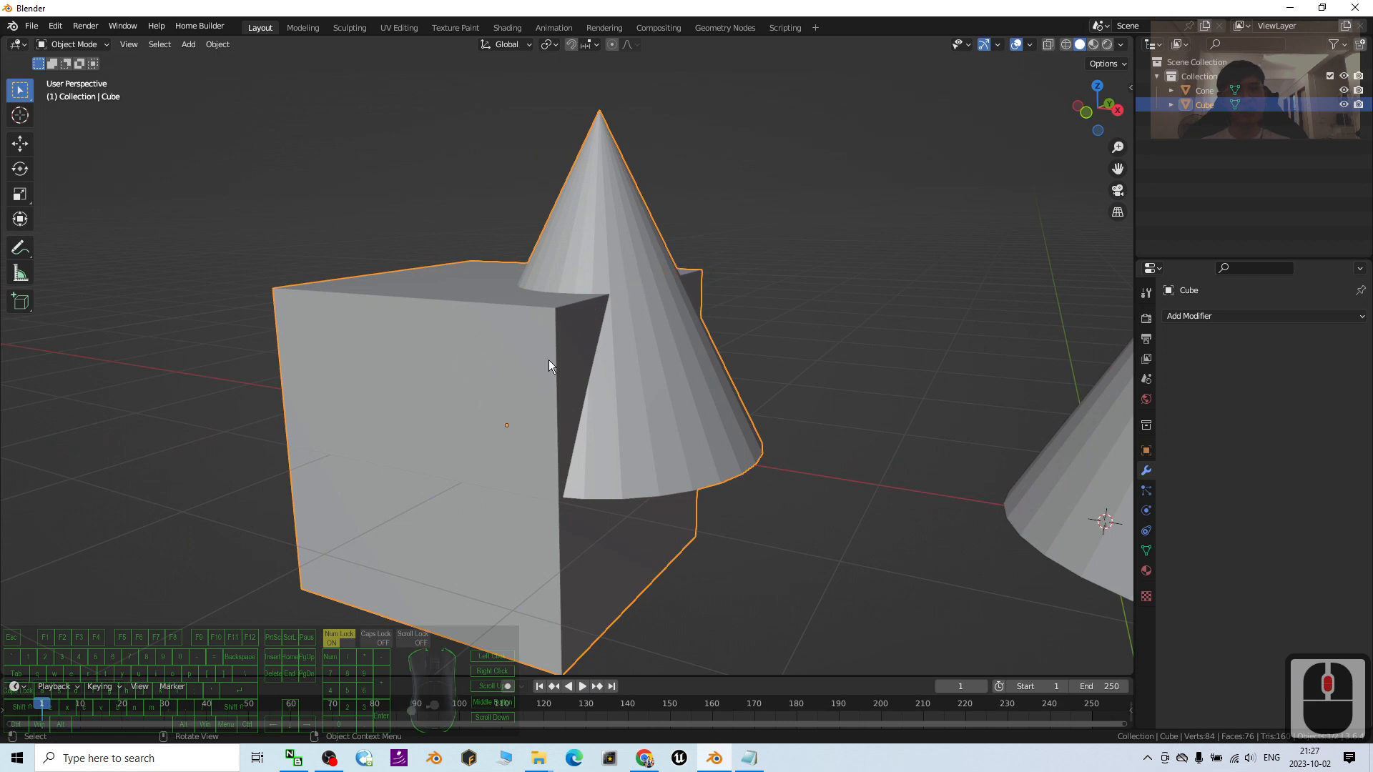
# Step: Open the merged cube-and-cone object in Edit Mode and display the viewport in wireframe
pyautogui.moveTo(510, 405)
pyautogui.mouseDown(button='middle')
pyautogui.moveTo(572, 409)
pyautogui.moveTo(511, 422)
pyautogui.mouseUp(button='middle')
pyautogui.scroll(2, 623, 315)
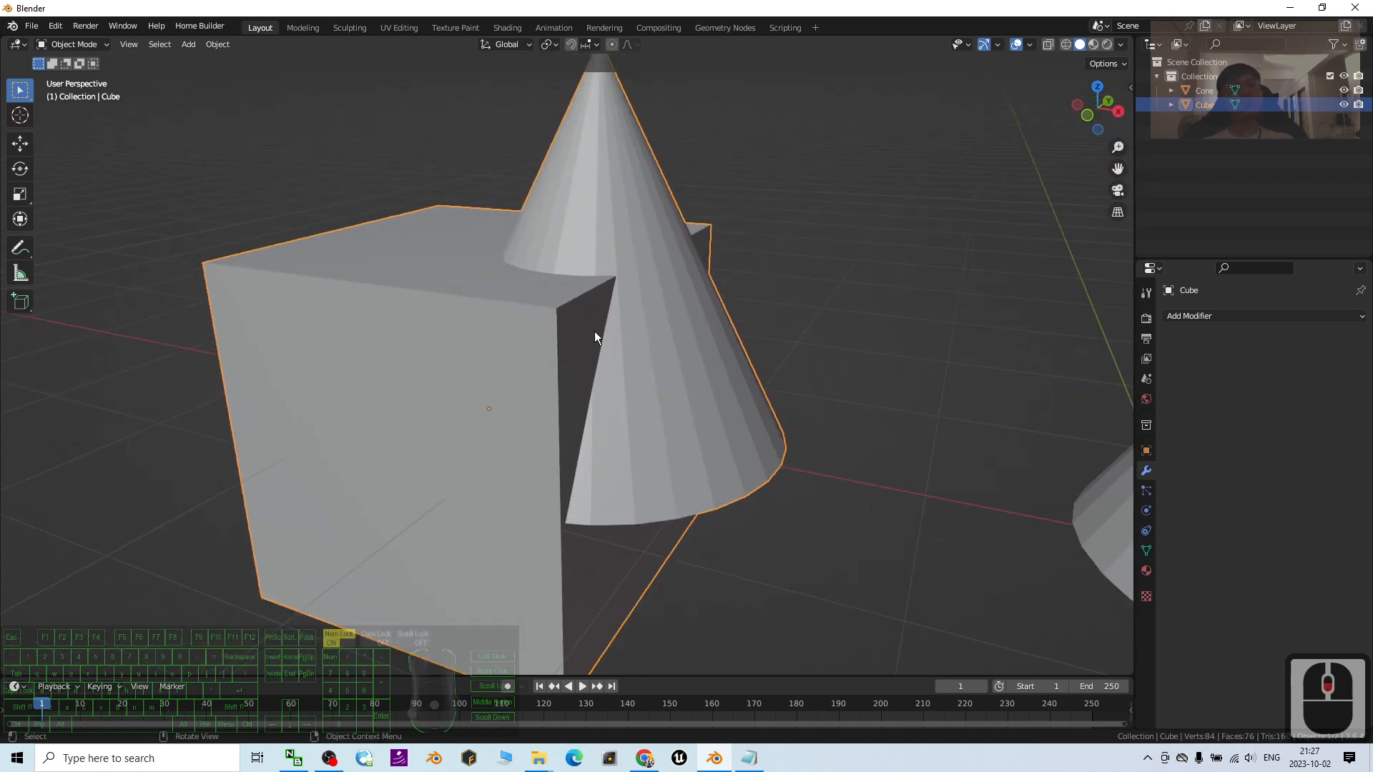
pyautogui.scroll(-2, 594, 332)
pyautogui.moveTo(663, 294); pyautogui.dragTo(675, 264)
pyautogui.moveTo(655, 376); pyautogui.dragTo(727, 363, button='middle')
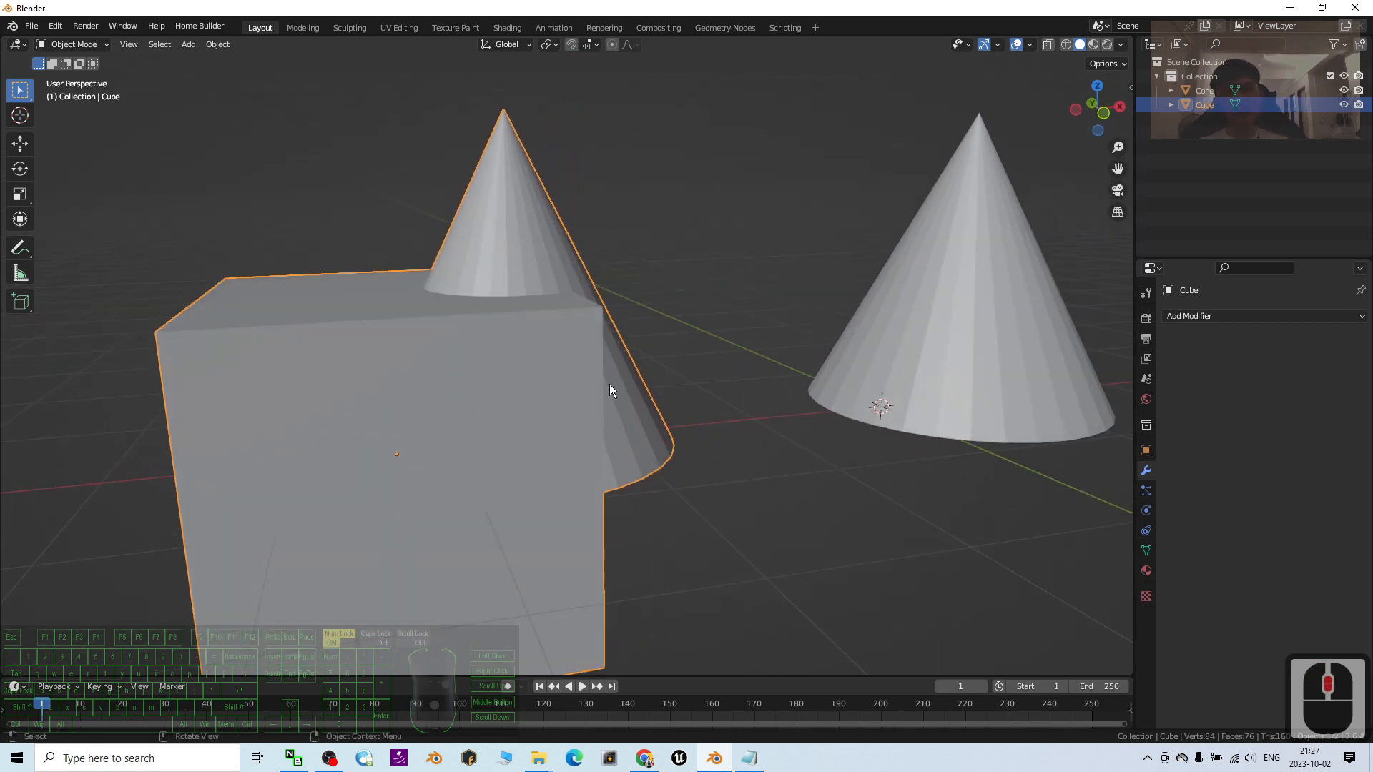
pyautogui.moveTo(609, 384); pyautogui.dragTo(572, 374, button='middle')
pyautogui.click(72, 44)
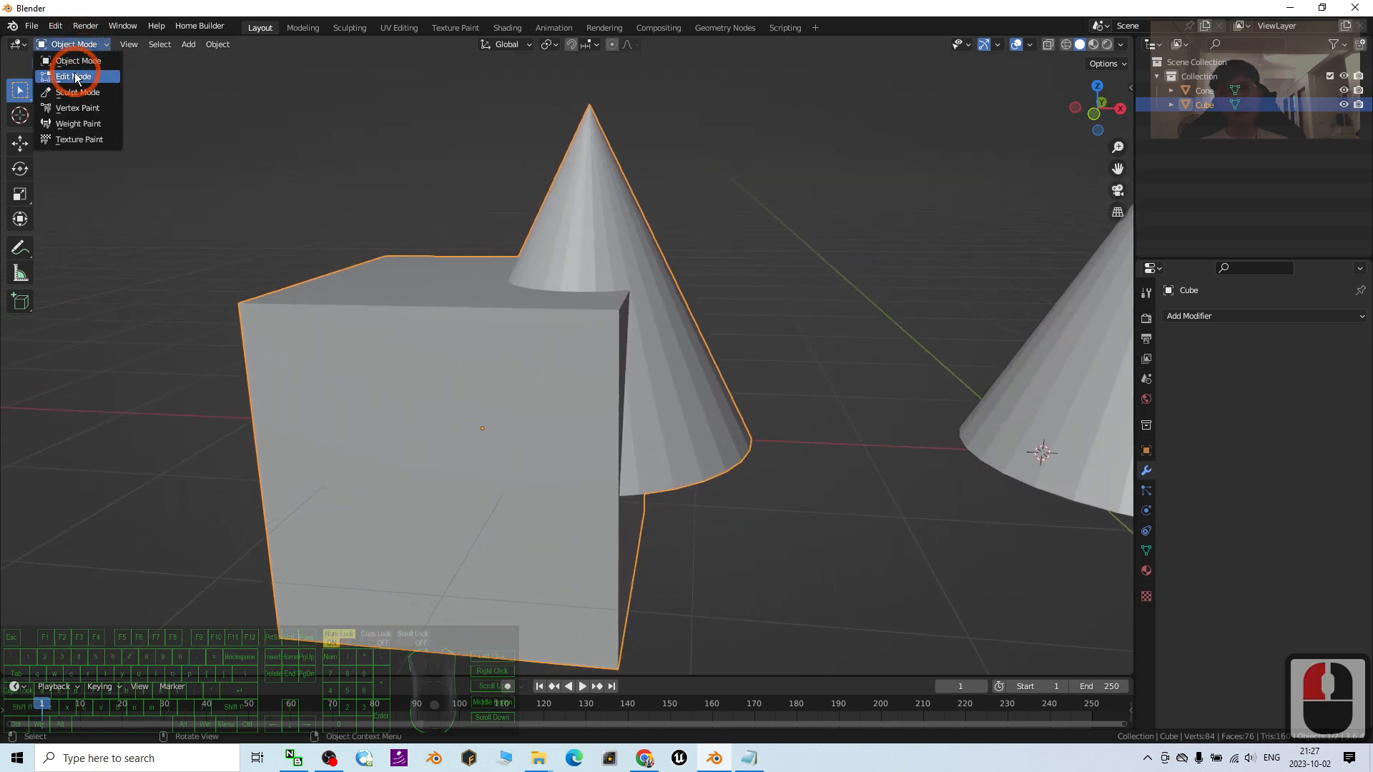
pyautogui.click(73, 75)
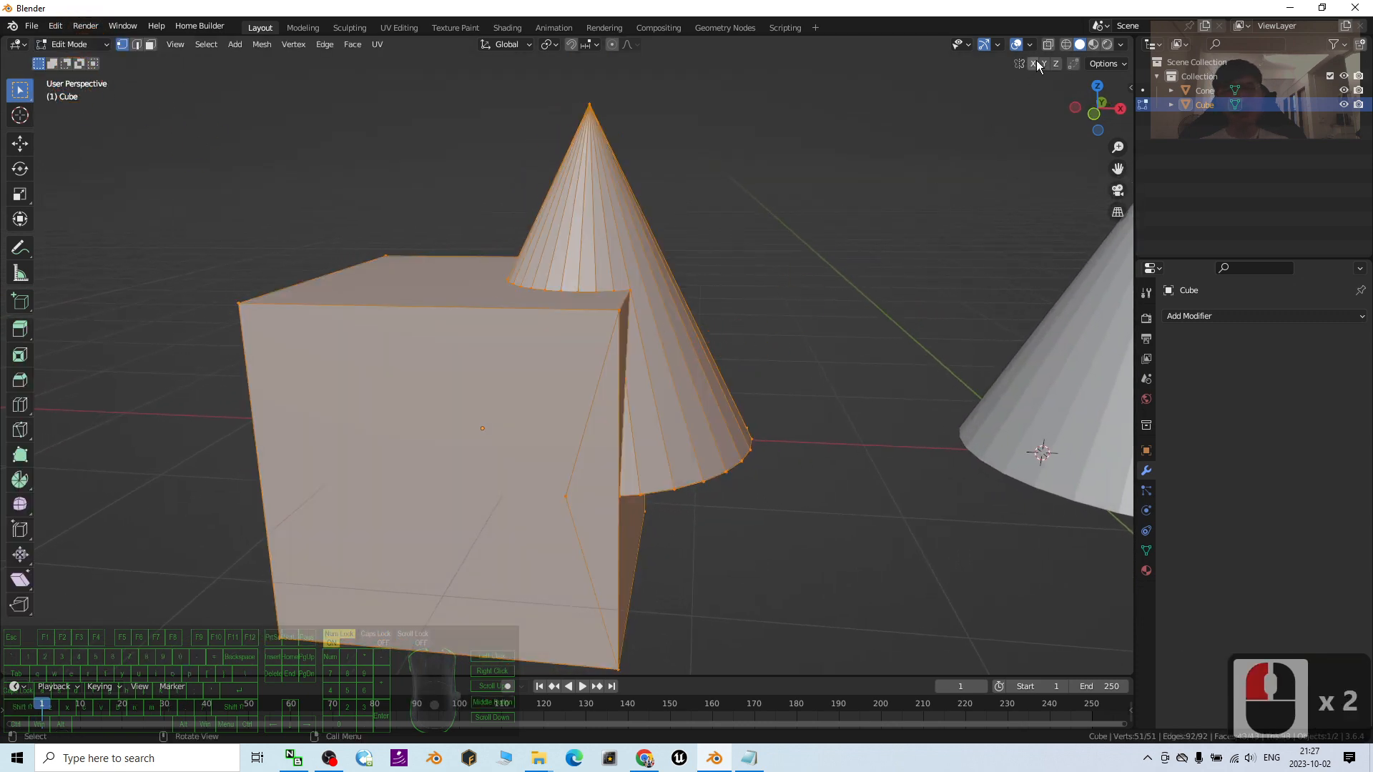
pyautogui.click(1066, 45)
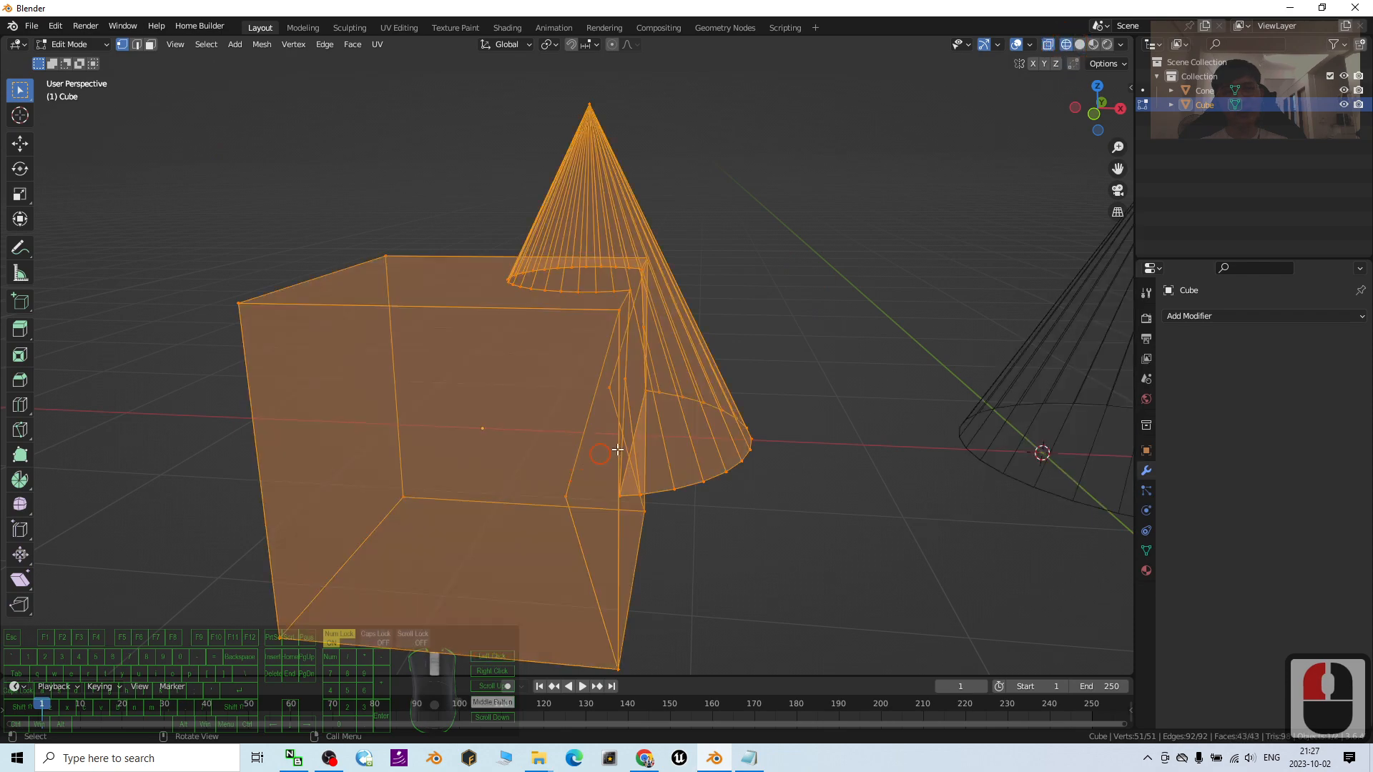
# Step: Examine the merged mesh's wireframe from several angles where the cone meets the cube
pyautogui.moveTo(616, 450)
pyautogui.mouseDown(button='middle')
pyautogui.moveTo(662, 429)
pyautogui.moveTo(648, 452)
pyautogui.mouseUp(button='middle')
pyautogui.scroll(6, 649, 452)
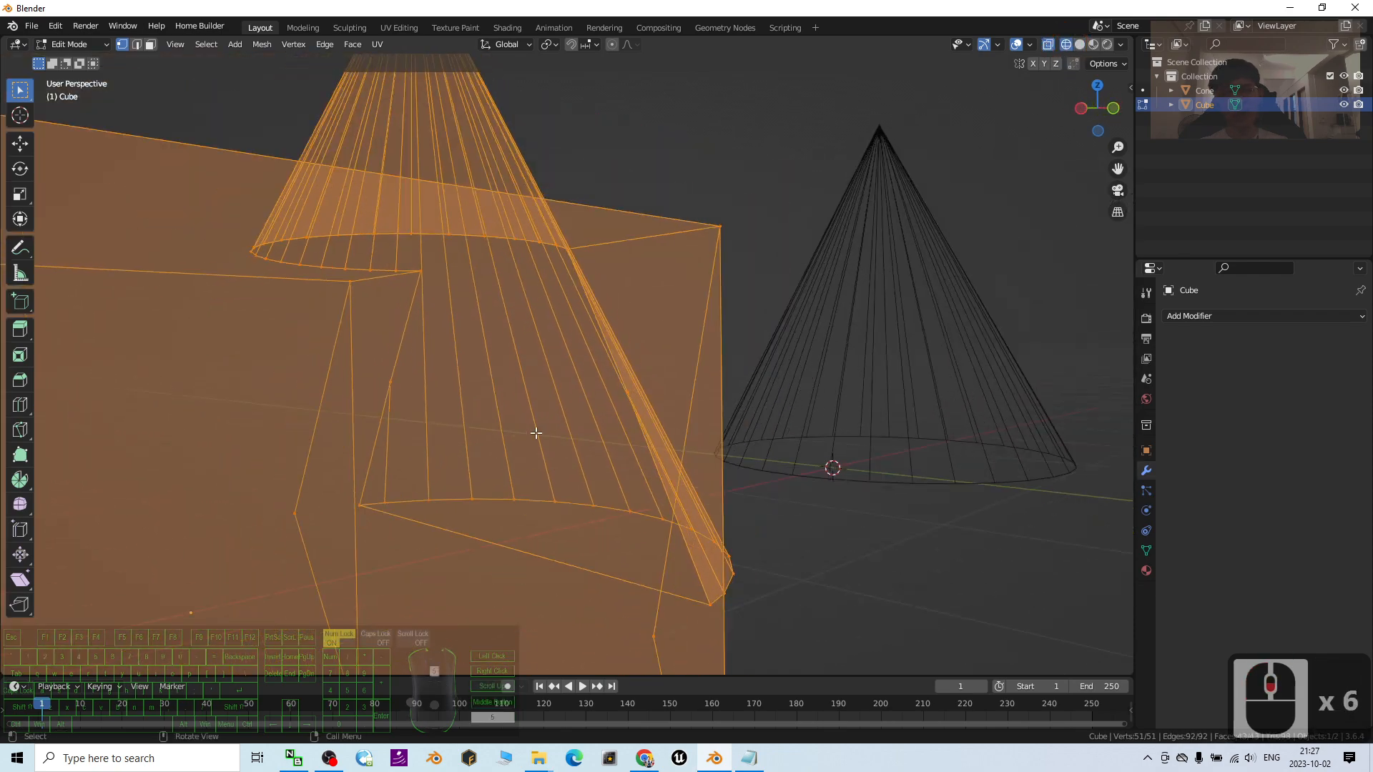
pyautogui.scroll(-6, 539, 432)
pyautogui.moveTo(711, 407)
pyautogui.mouseDown(button='middle')
pyautogui.moveTo(654, 435)
pyautogui.moveTo(574, 399)
pyautogui.moveTo(728, 405)
pyautogui.mouseUp(button='middle')
pyautogui.moveTo(594, 396); pyautogui.dragTo(895, 321, button='middle')
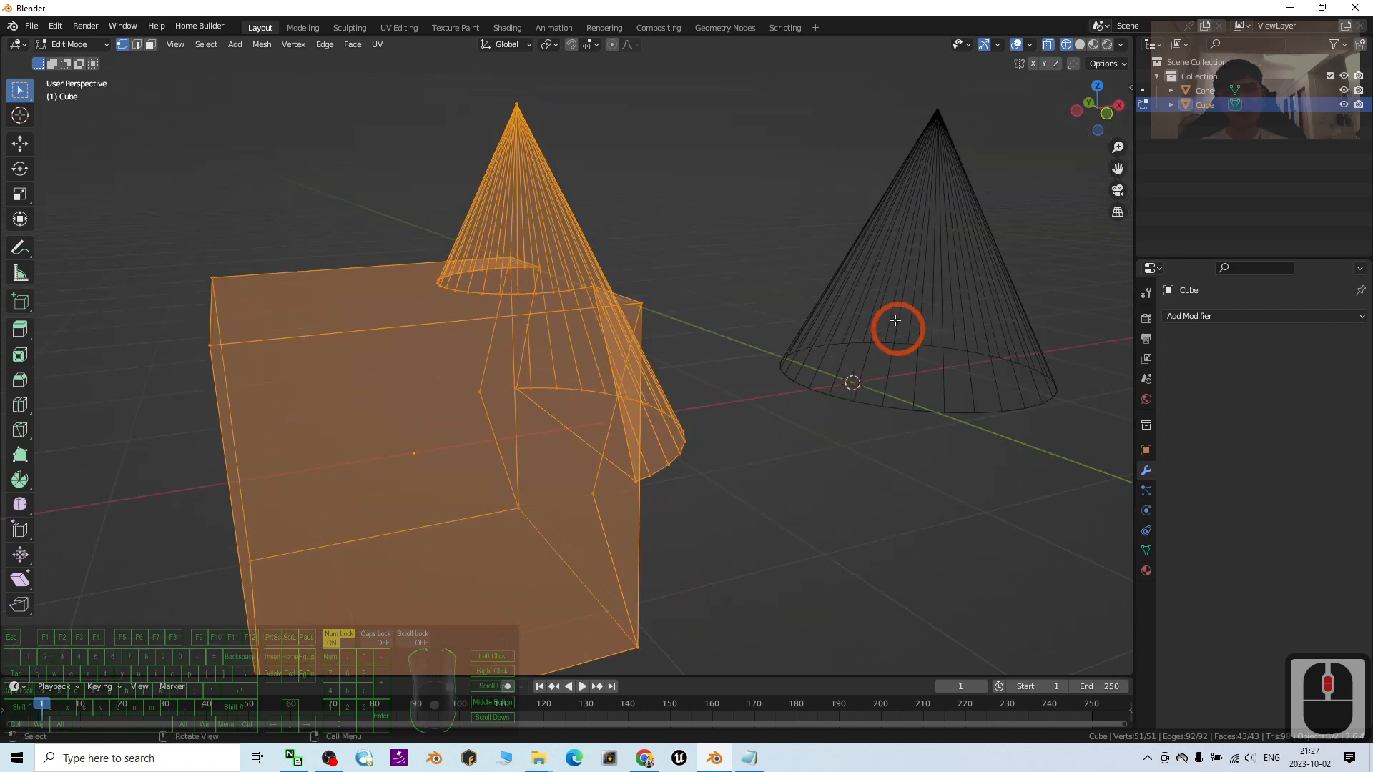
pyautogui.moveTo(722, 383); pyautogui.dragTo(1130, 393, button='middle')
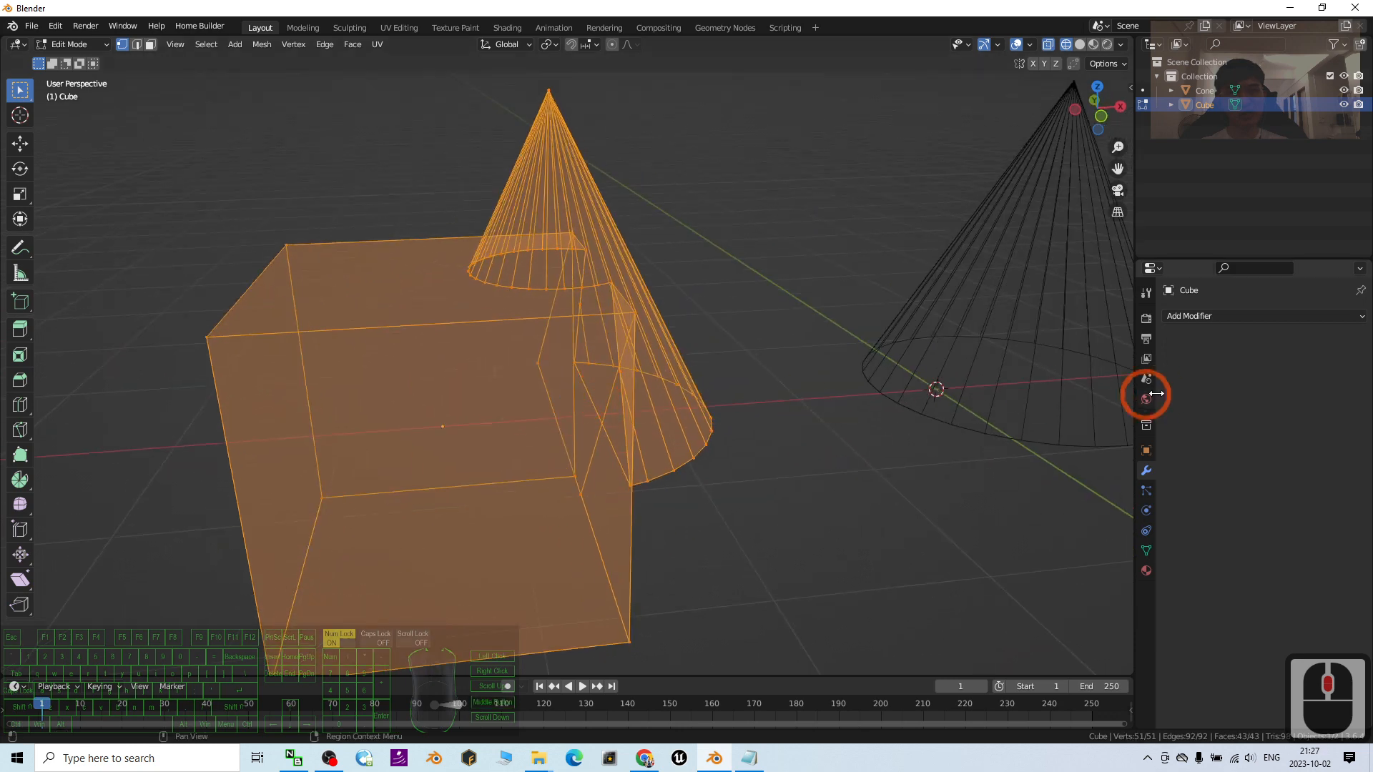
pyautogui.moveTo(436, 482); pyautogui.dragTo(760, 410, button='middle')
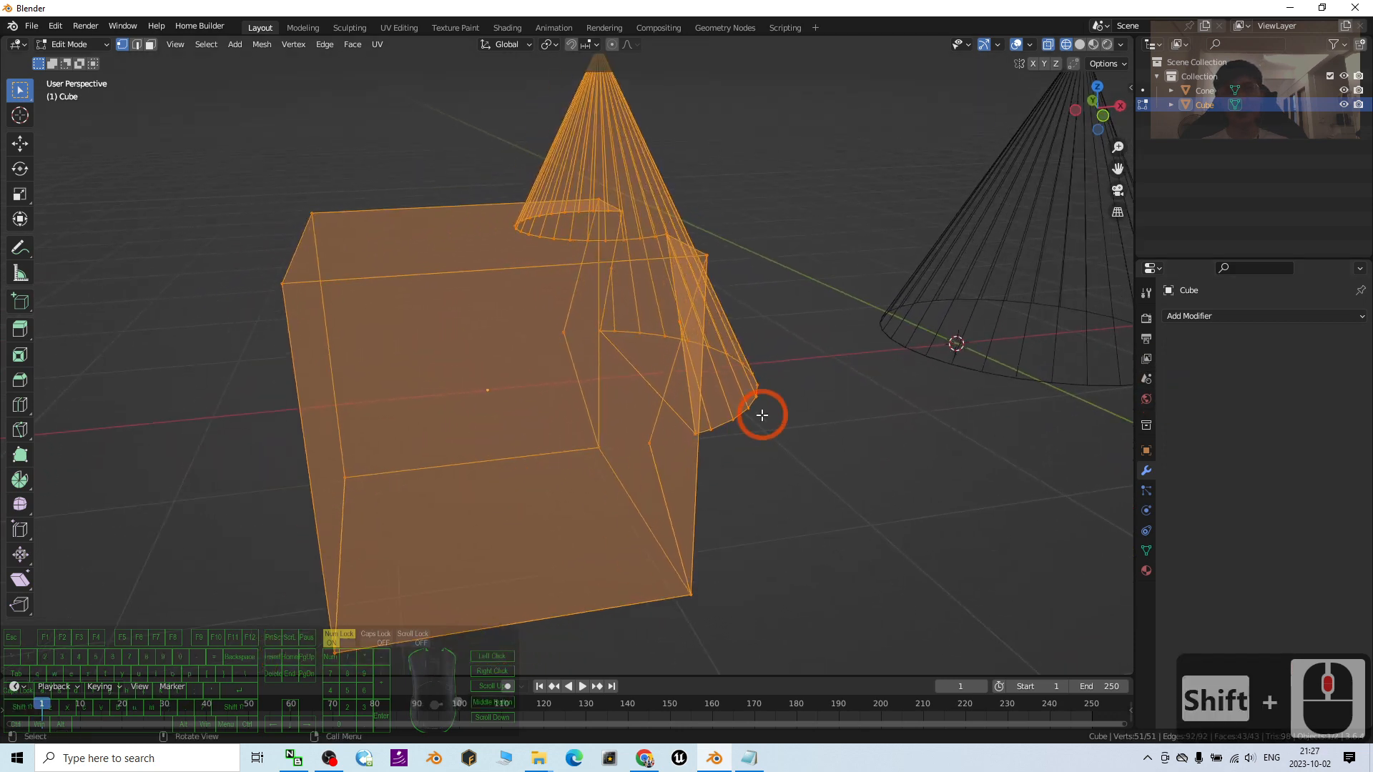
# Step: Return the viewport to solid shading and switch to face selection with nothing selected on the mesh
pyautogui.click(1080, 44)
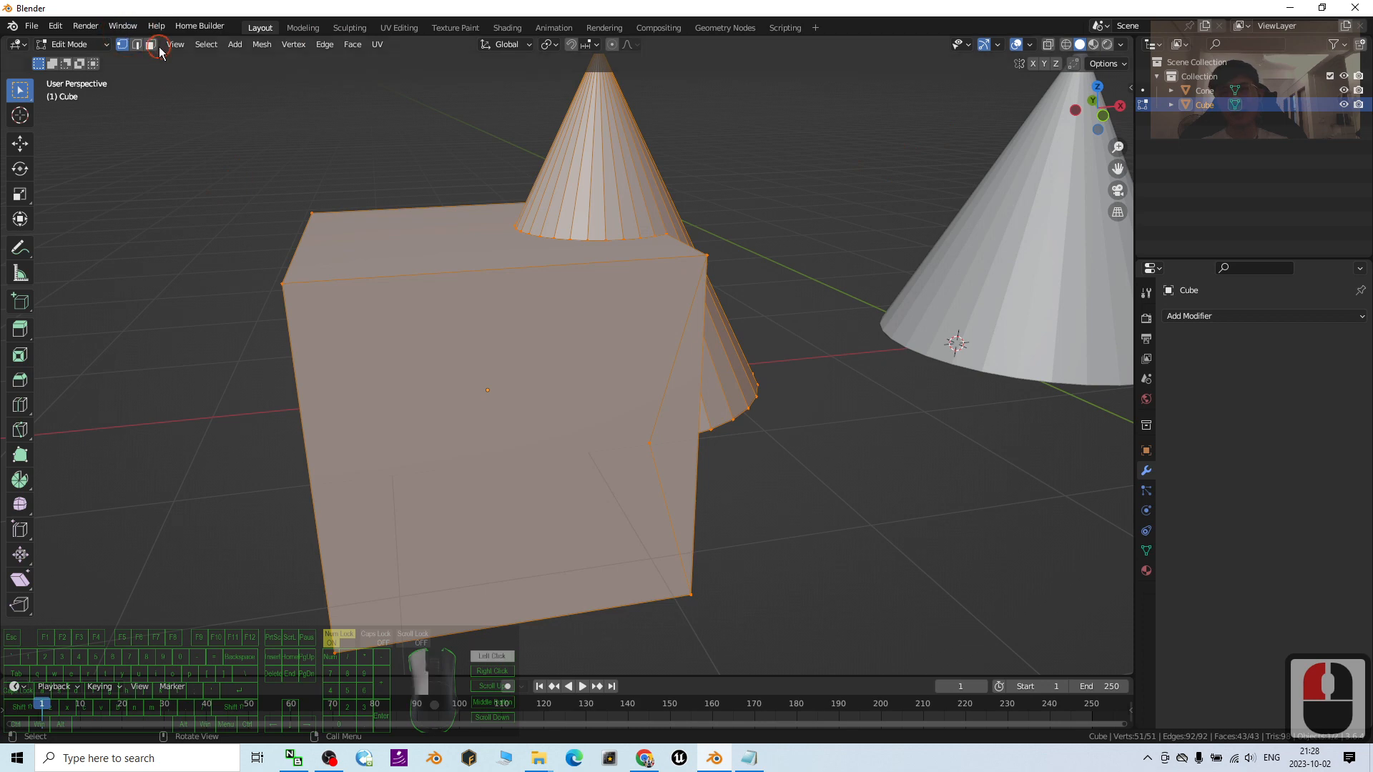
pyautogui.doubleClick(504, 400)
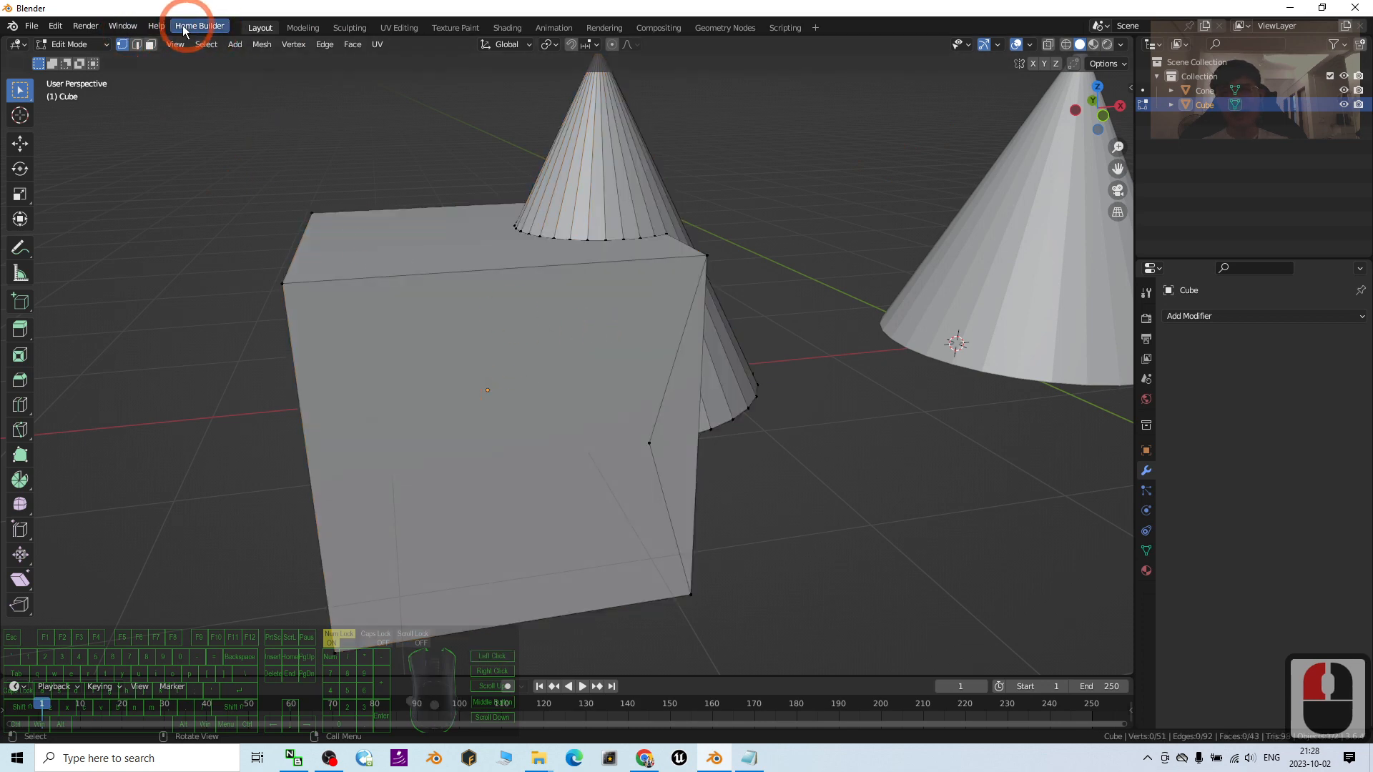
pyautogui.click(150, 44)
pyautogui.click(151, 44)
# Step: Delete the large front face of the cube part that borders the notched side
pyautogui.click(466, 344)
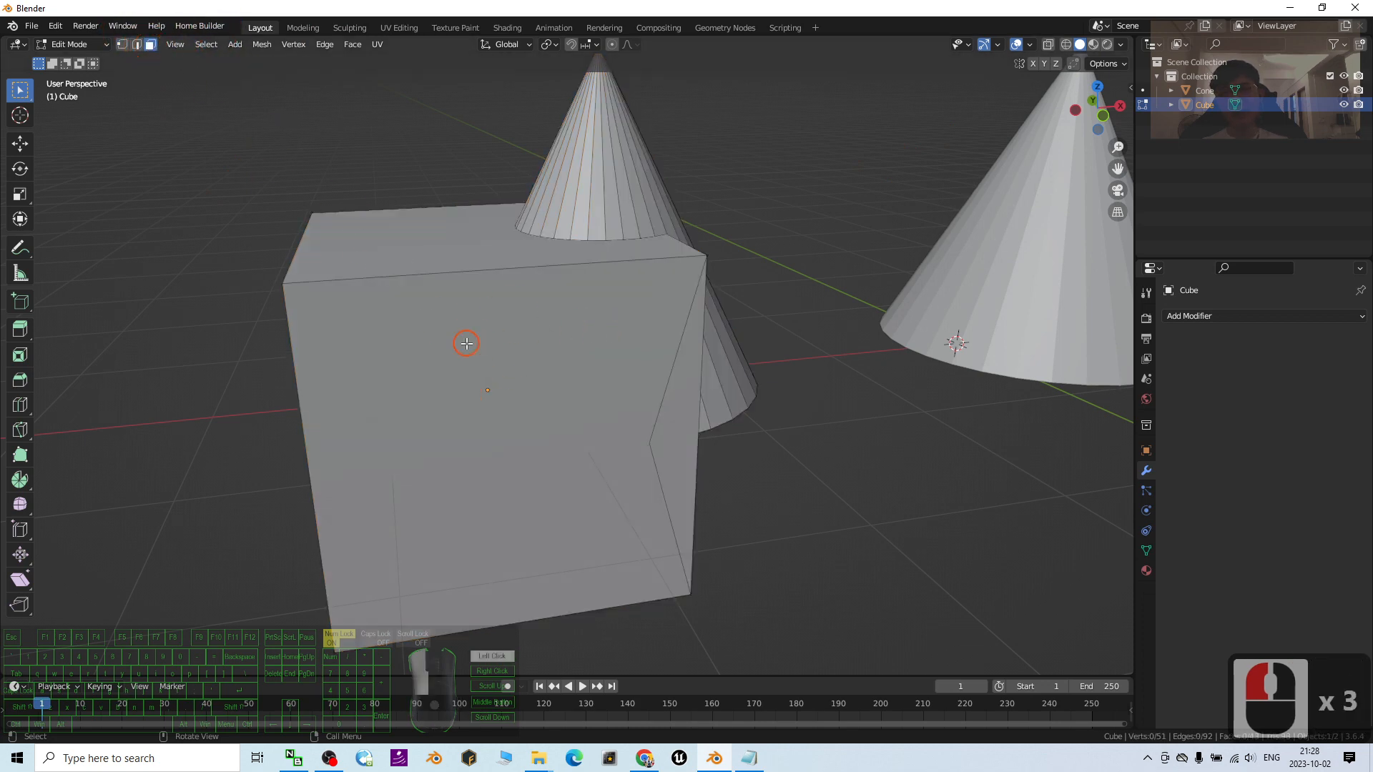
pyautogui.click(547, 391)
pyautogui.moveTo(574, 404); pyautogui.dragTo(569, 429, button='middle')
pyautogui.press('Delete')
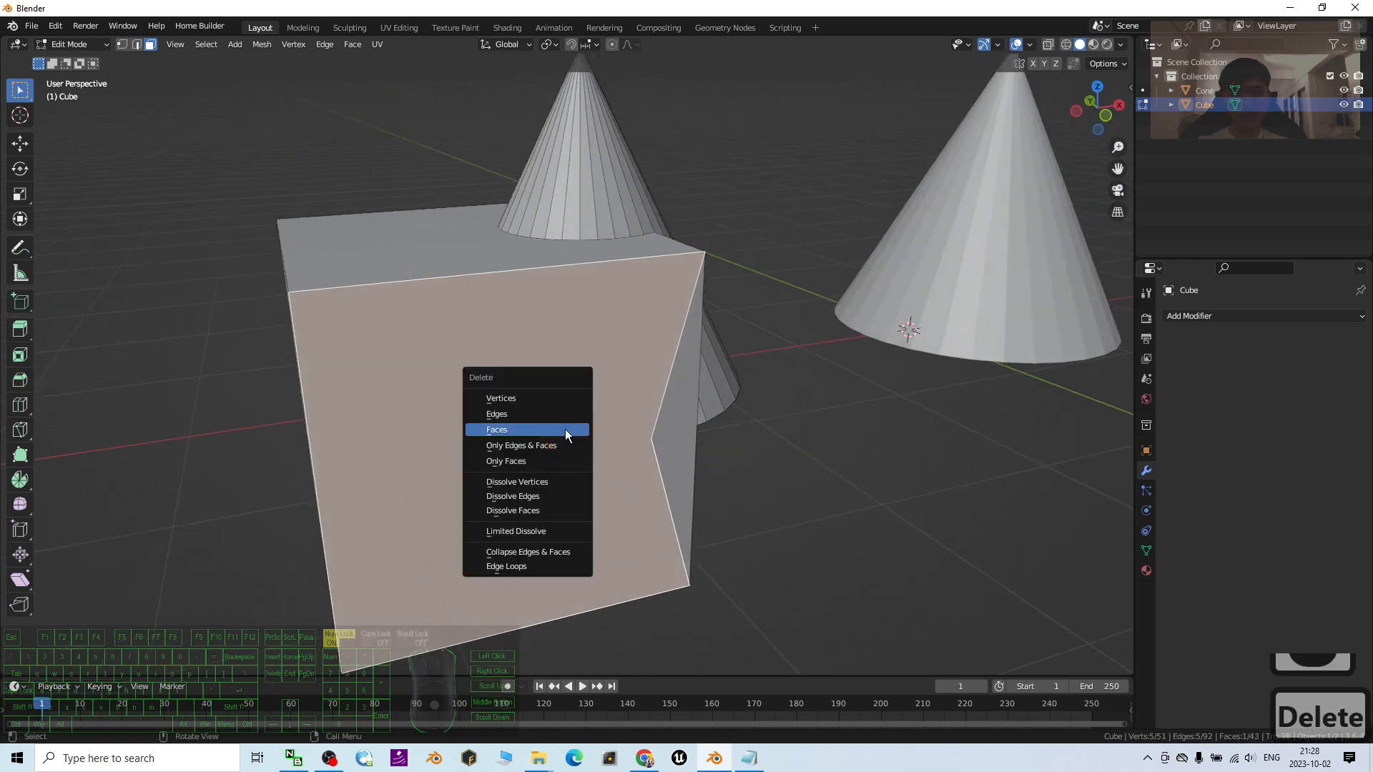
pyautogui.click(517, 430)
# Step: Examine the interior of the merged mesh through the open front side, around the embedded part of the cone
pyautogui.scroll(5, 593, 361)
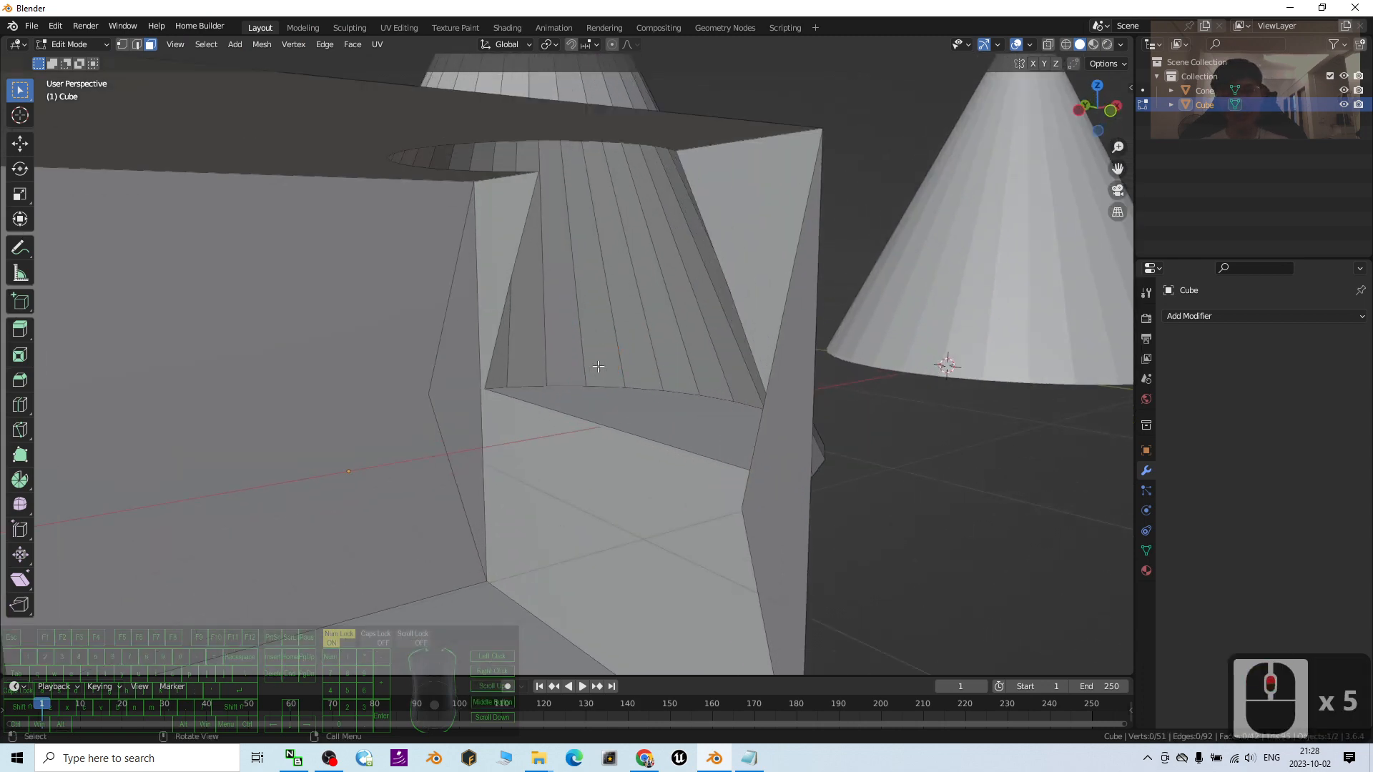
pyautogui.moveTo(598, 367); pyautogui.dragTo(324, 393, button='middle')
pyautogui.moveTo(588, 389); pyautogui.dragTo(674, 374, button='middle')
pyautogui.moveTo(907, 479); pyautogui.dragTo(992, 456, button='middle')
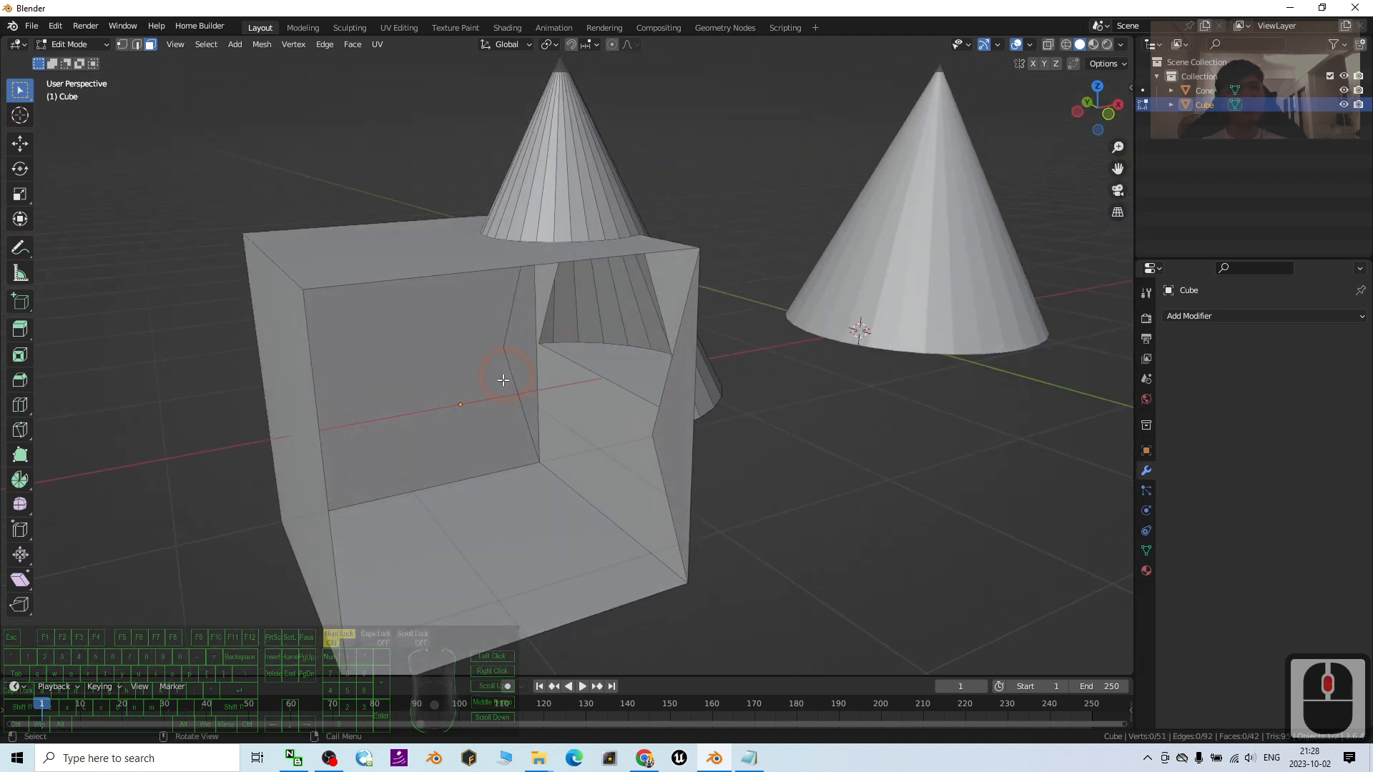
pyautogui.moveTo(515, 327); pyautogui.dragTo(549, 328, button='middle')
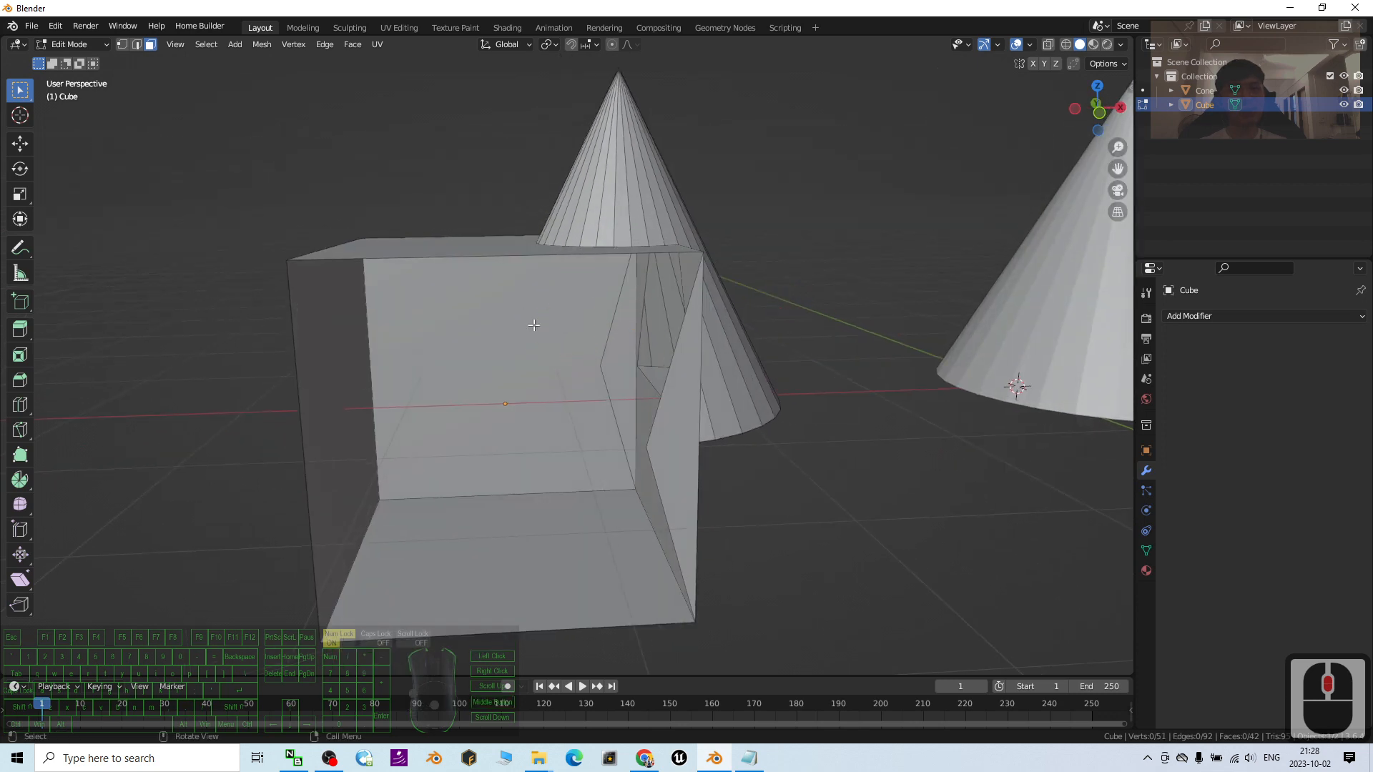
pyautogui.moveTo(690, 374); pyautogui.dragTo(611, 301, button='middle')
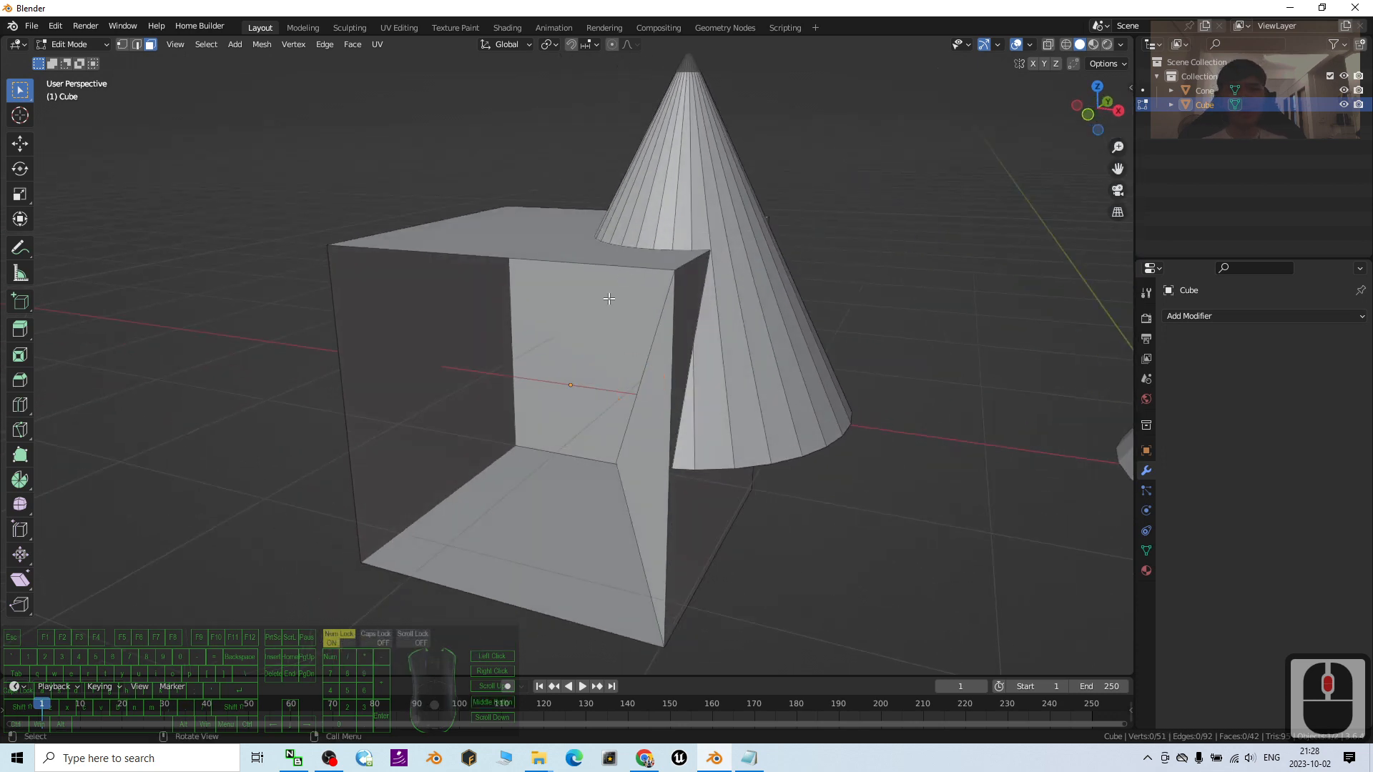
pyautogui.scroll(-2, 714, 367)
pyautogui.scroll(-3, 754, 348)
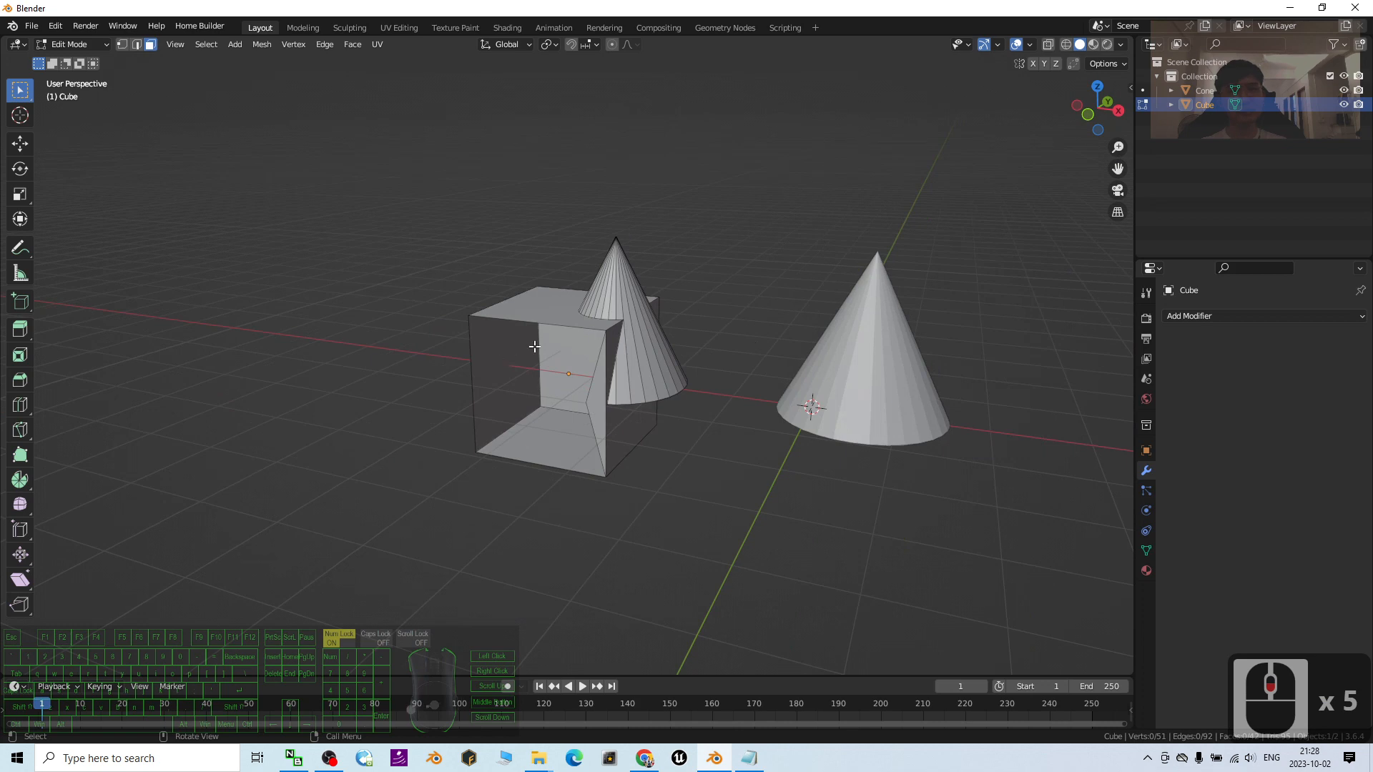
# Step: Return to Object Mode and delete the separate original cone
pyautogui.click(81, 47)
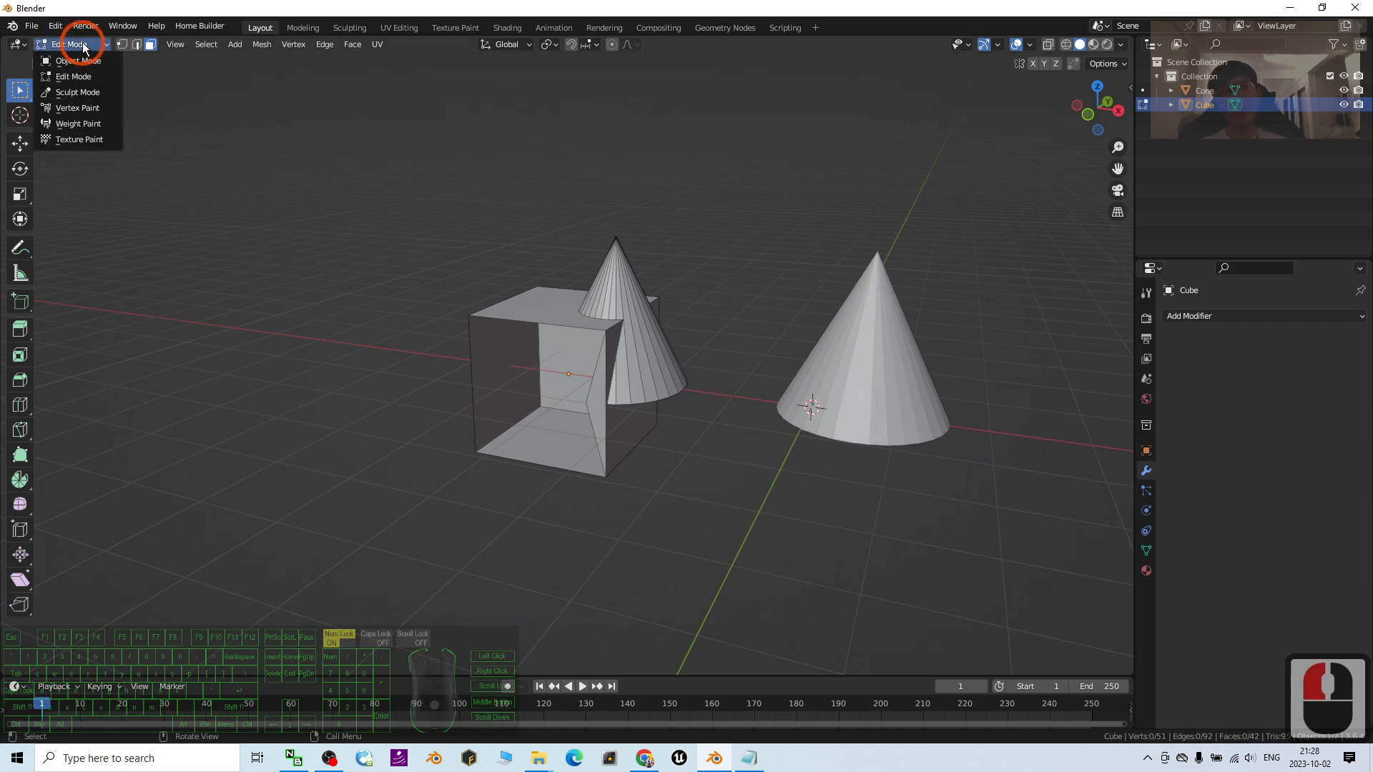
pyautogui.click(68, 61)
pyautogui.click(850, 369)
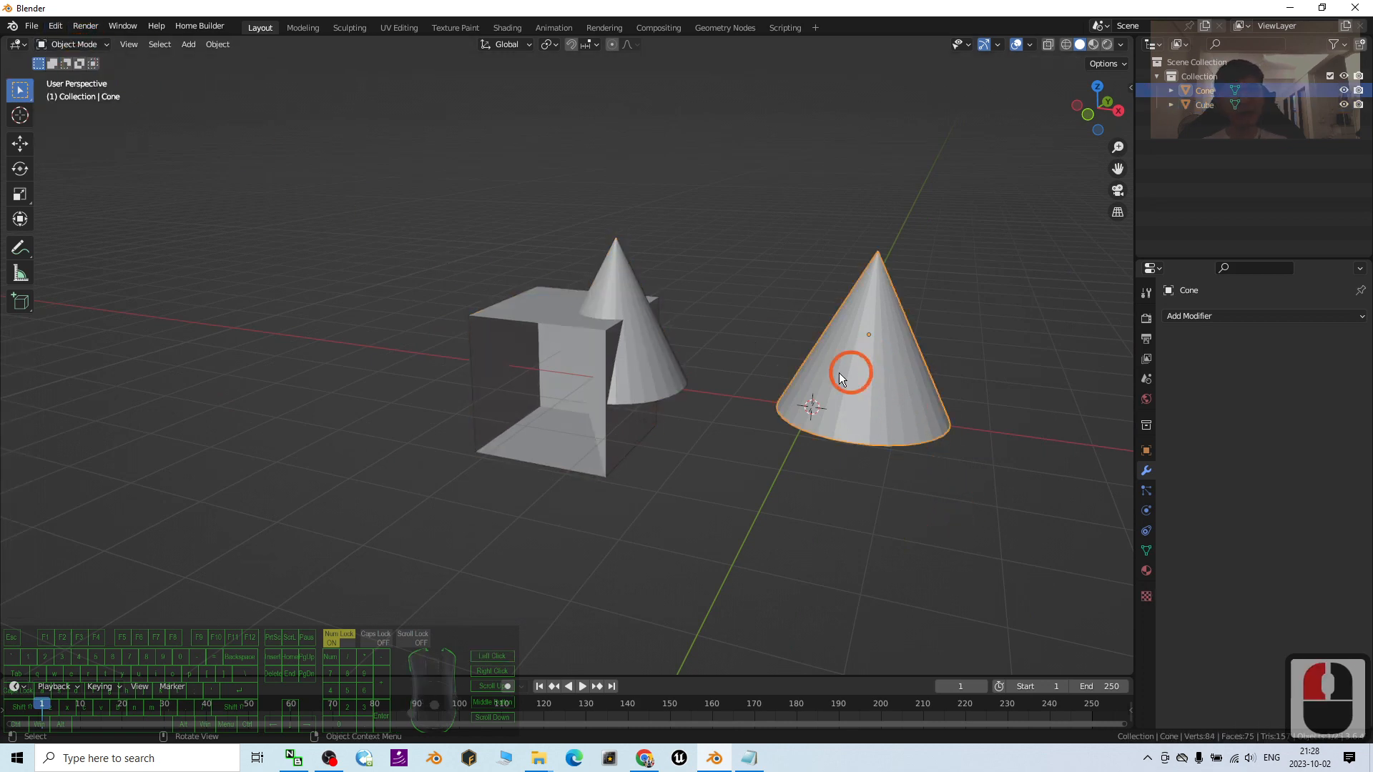
pyautogui.click(874, 362)
pyautogui.press('Delete')
# Step: Set the merged object's X location to 0 m
pyautogui.click(562, 315)
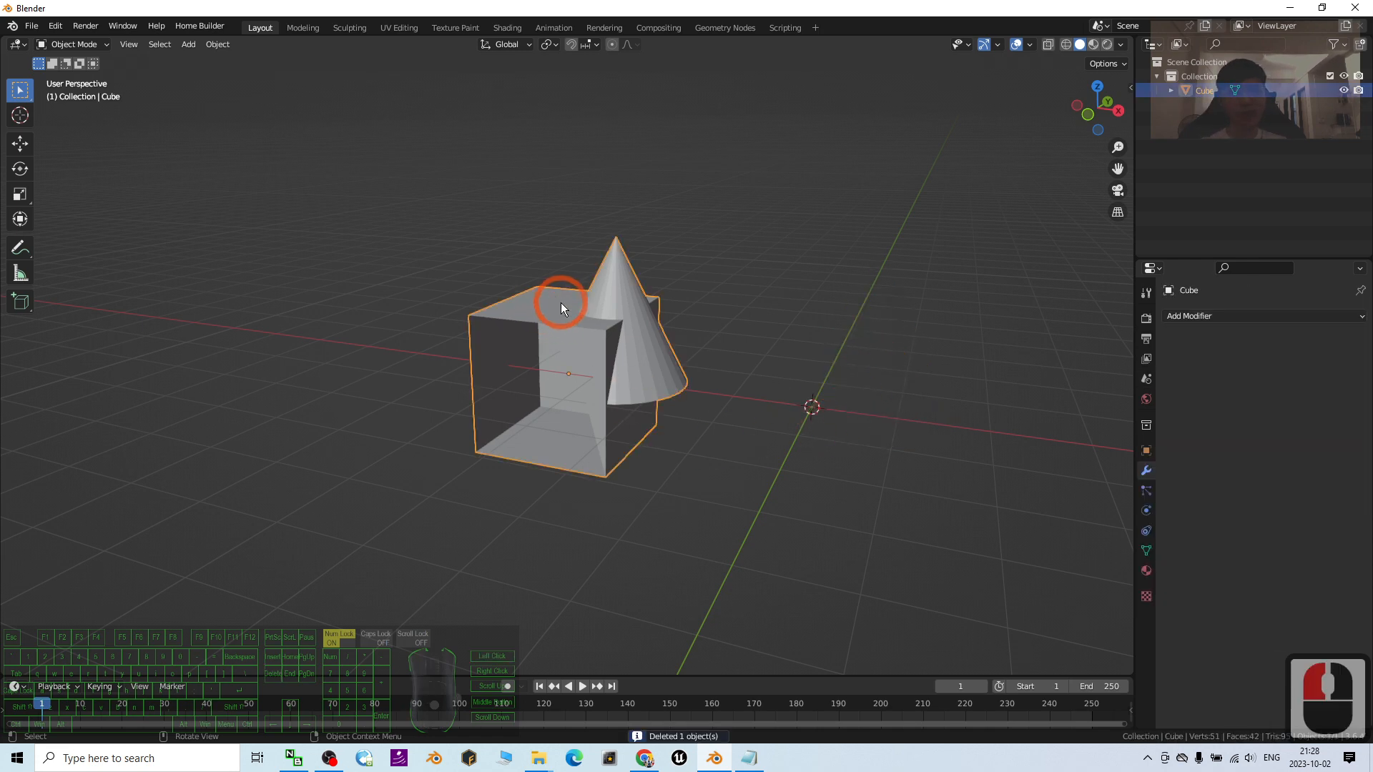
pyautogui.click(1151, 452)
pyautogui.doubleClick(1298, 362)
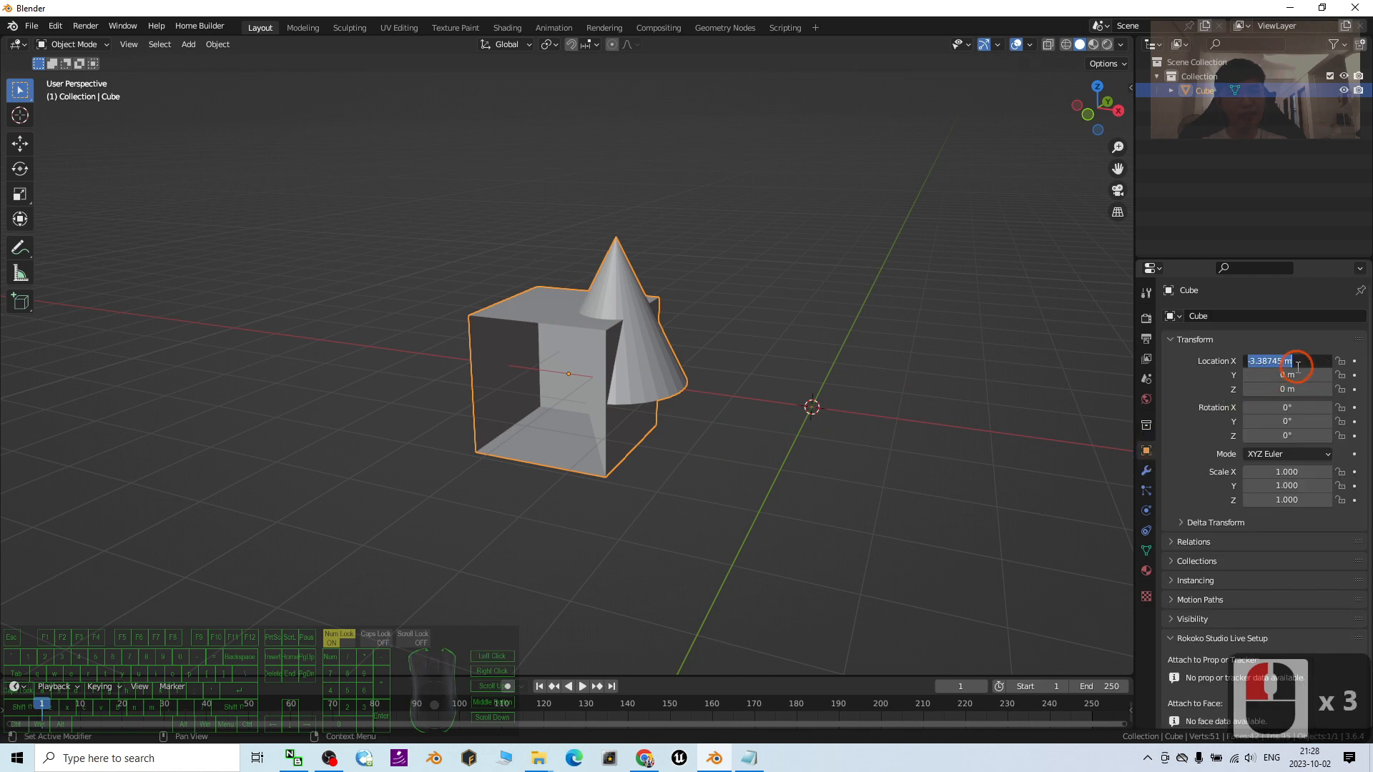
pyautogui.write('0')
pyautogui.press('Return')
# Step: Inspect the opened merged object from several angles and distances, inside and outside
pyautogui.scroll(2, 881, 425)
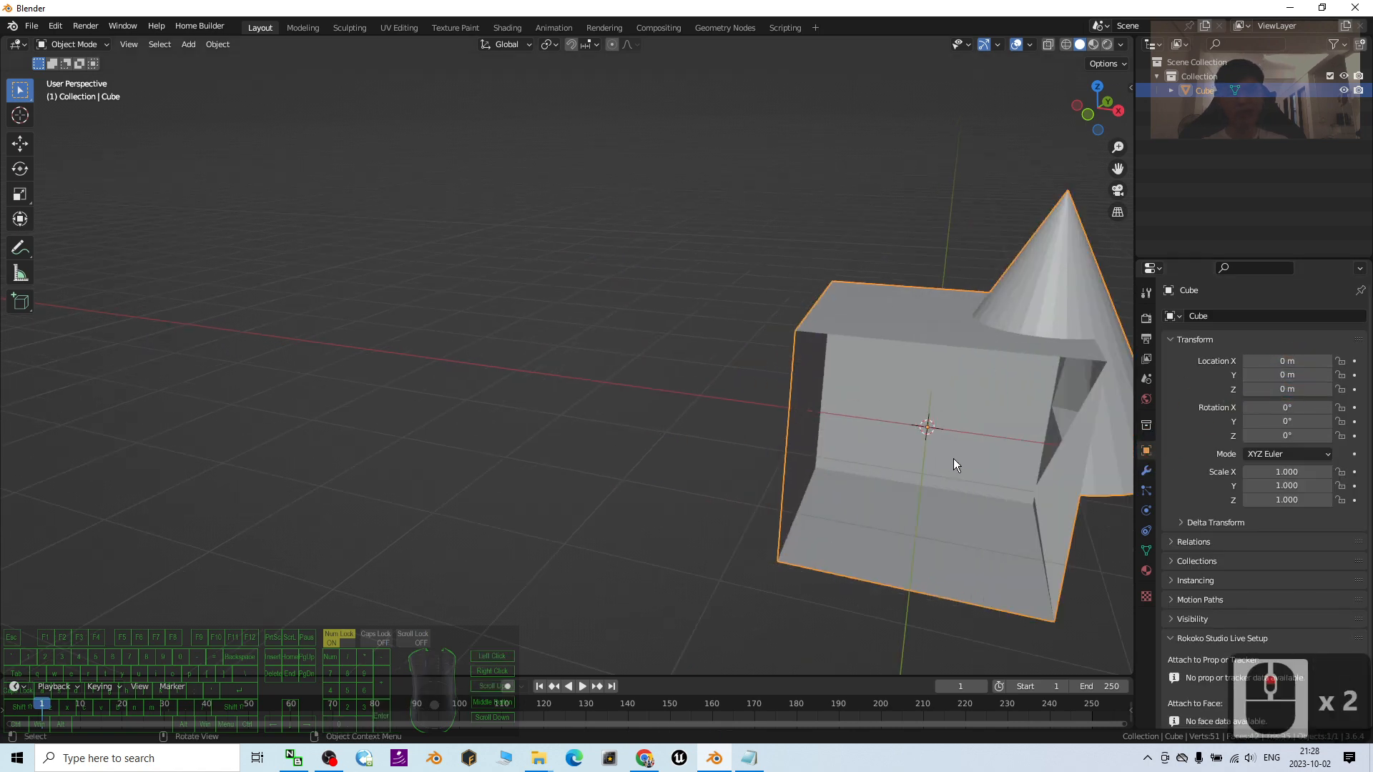
pyautogui.keyDown('shift'); pyautogui.moveTo(881, 425); pyautogui.dragTo(844, 286, button='middle'); pyautogui.keyUp('shift')
pyautogui.moveTo(767, 319); pyautogui.dragTo(628, 296, button='middle')
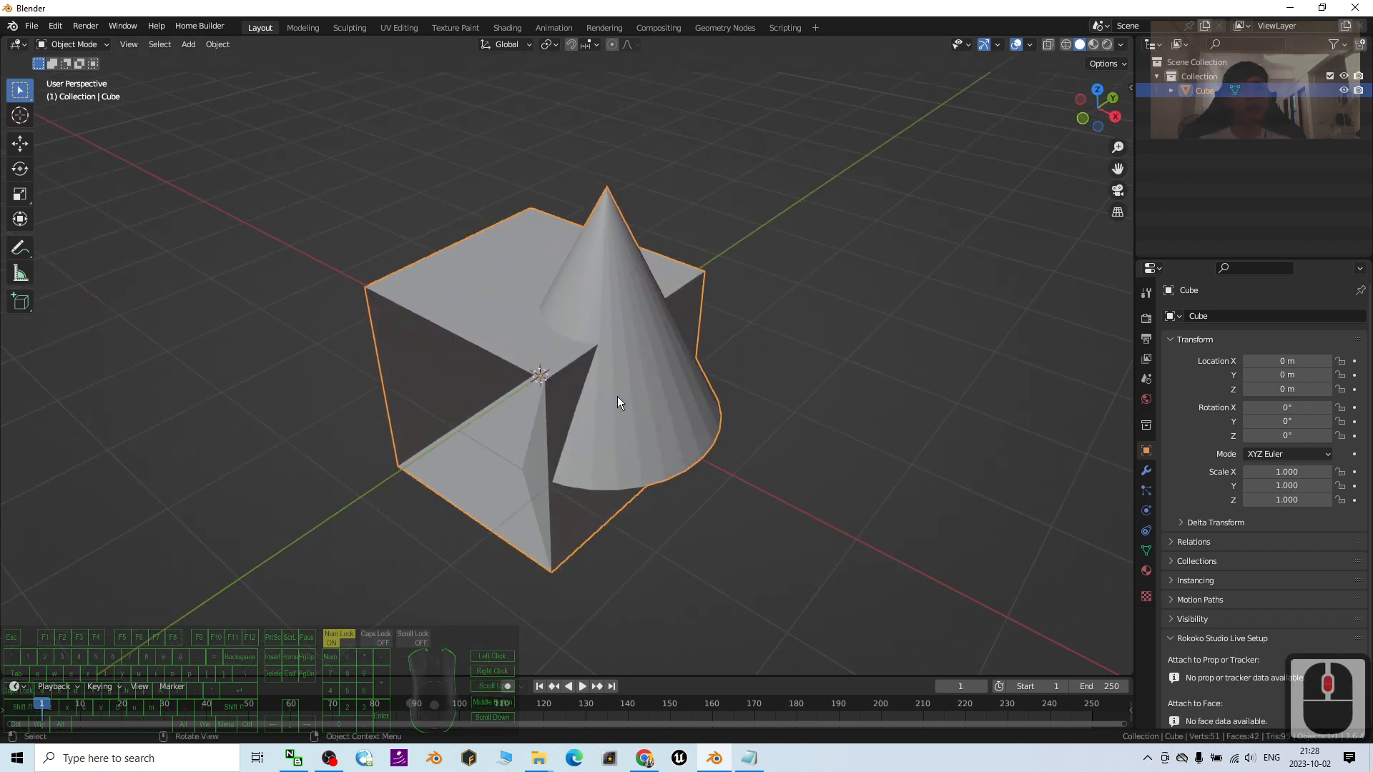
pyautogui.moveTo(646, 398); pyautogui.dragTo(815, 340, button='middle')
pyautogui.scroll(5, 786, 315)
pyautogui.scroll(-4, 815, 313)
pyautogui.scroll(3, 816, 340)
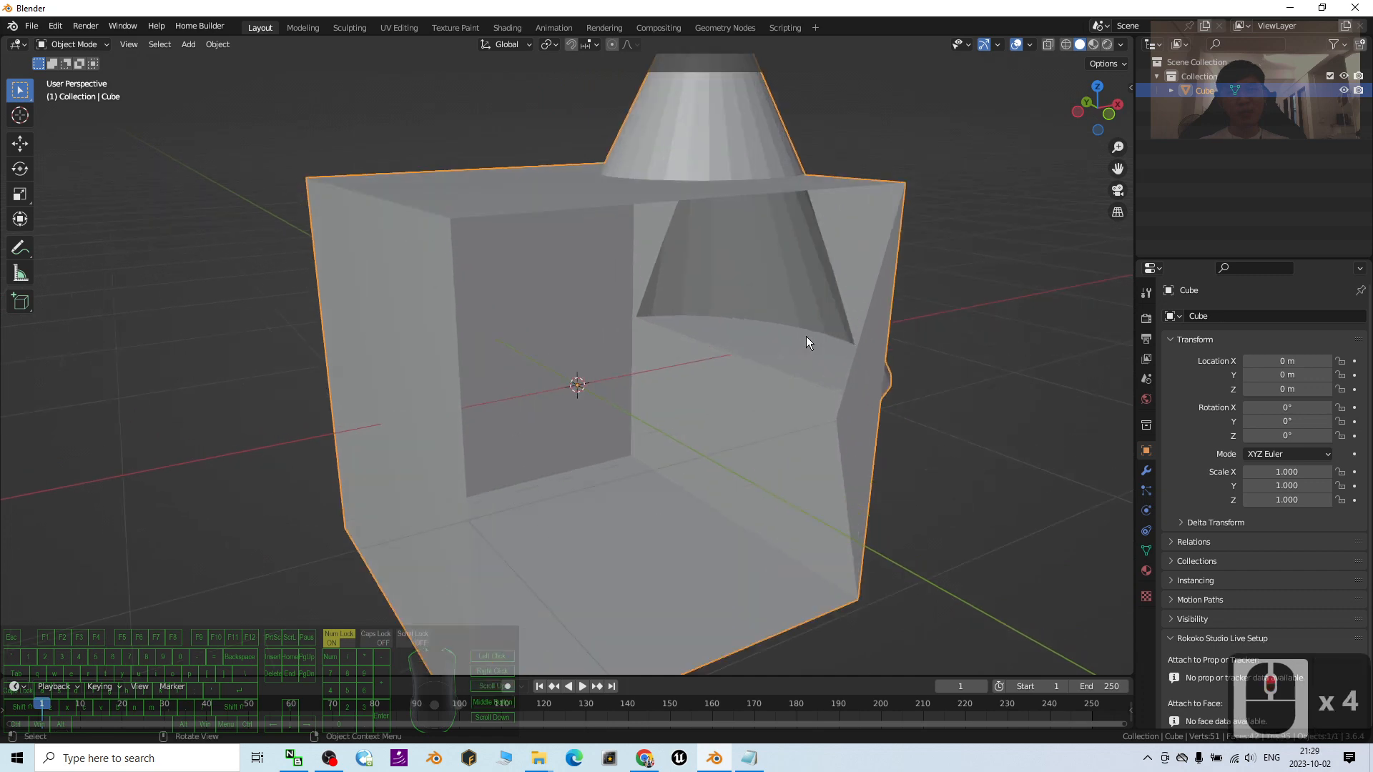
pyautogui.moveTo(703, 340); pyautogui.dragTo(601, 231, button='middle')
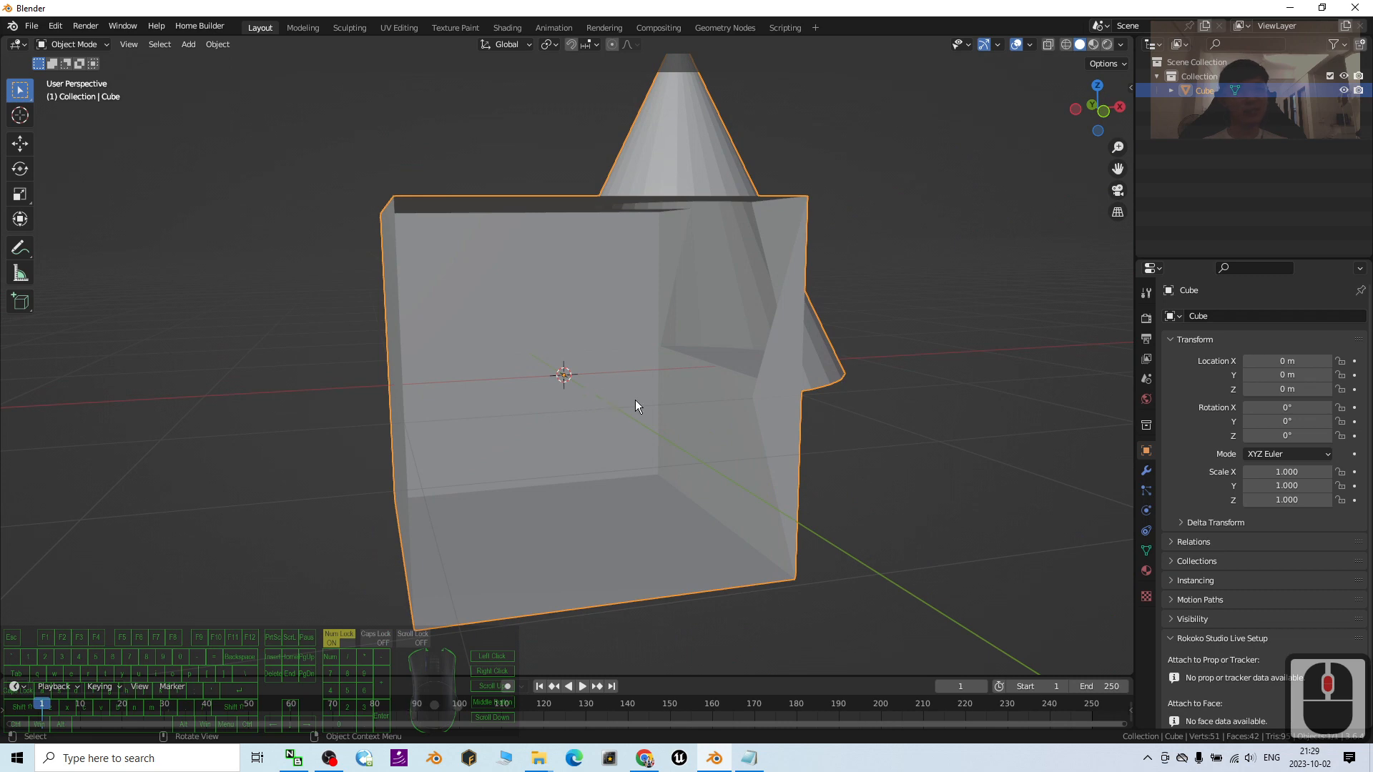
pyautogui.moveTo(767, 368); pyautogui.dragTo(796, 379, button='middle')
pyautogui.scroll(-4, 797, 379)
pyautogui.scroll(4, 820, 385)
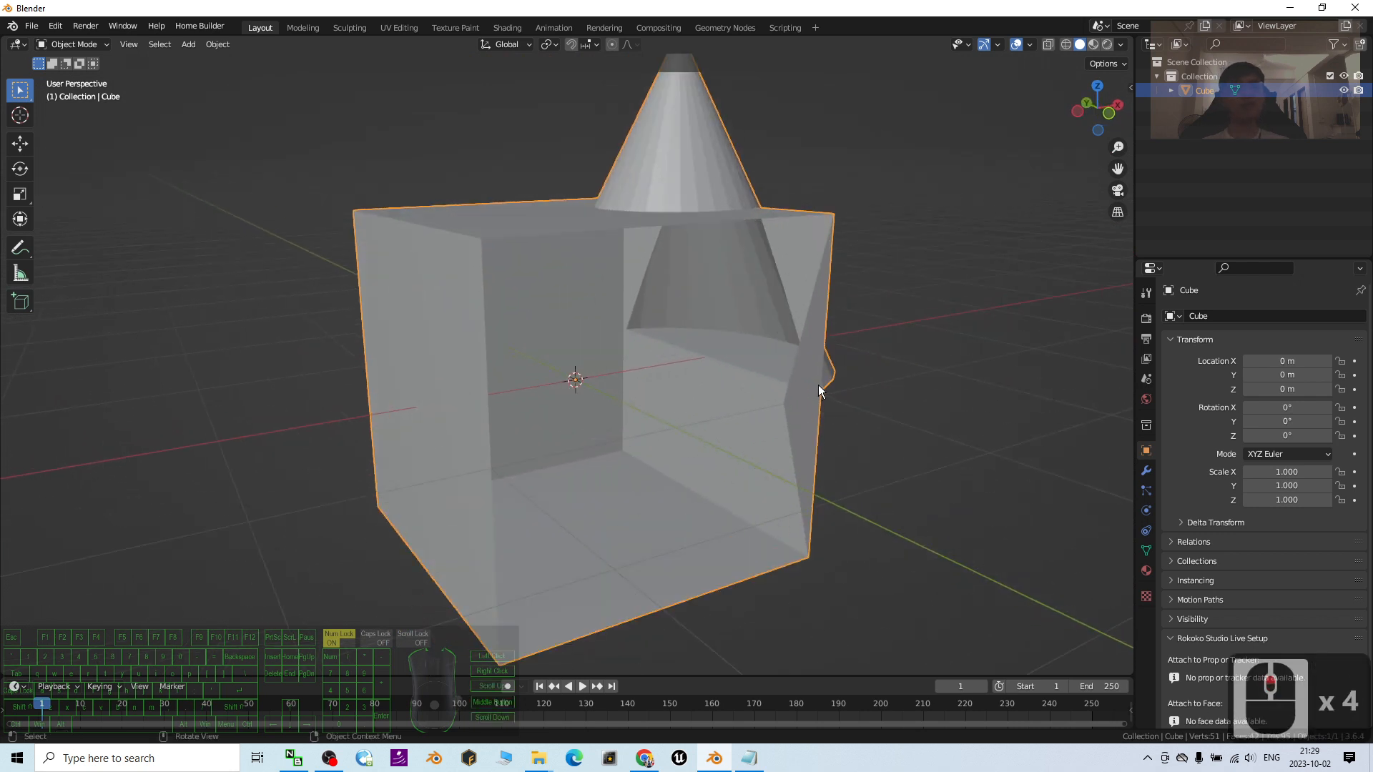
pyautogui.scroll(-2, 867, 395)
pyautogui.scroll(1, 887, 401)
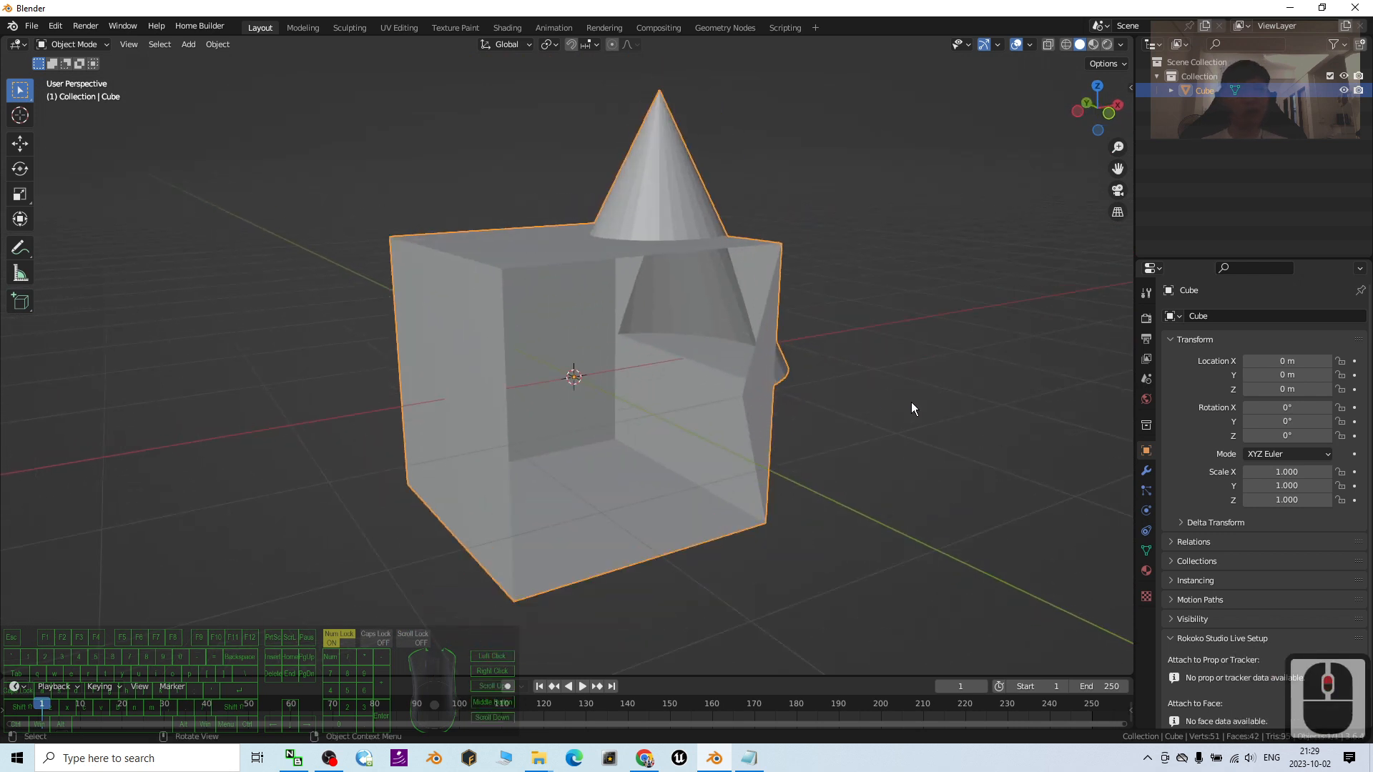
pyautogui.scroll(-2, 872, 431)
pyautogui.scroll(2, 881, 431)
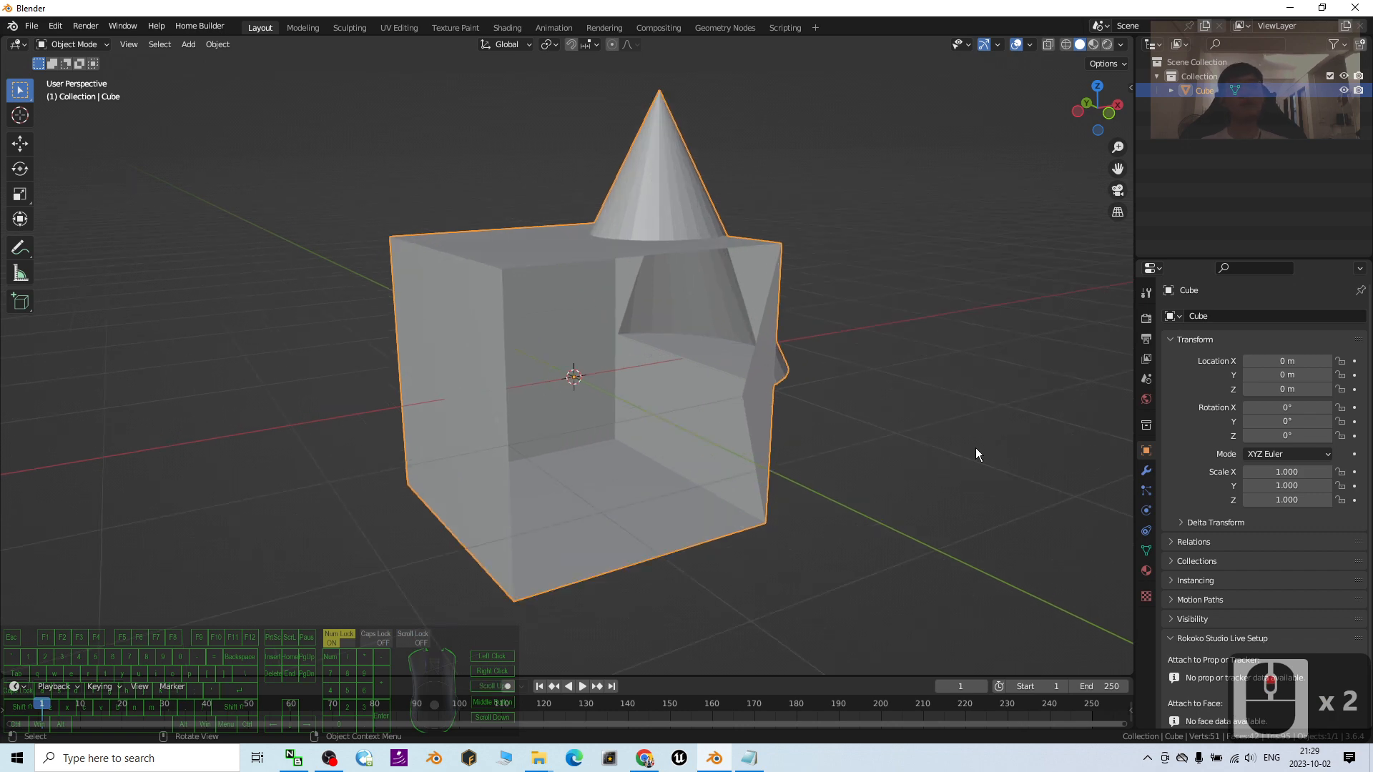
pyautogui.moveTo(990, 444); pyautogui.dragTo(603, 391, button='middle')
pyautogui.moveTo(367, 352); pyautogui.dragTo(668, 349, button='middle')
# Step: Undo the relocation, the cone deletion and the front face deletion, going back to the merged mesh in Edit Mode
pyautogui.hotkey('ctrl', 'z')
pyautogui.hotkey('ctrl', 'z')
pyautogui.hotkey('ctrl', 'z')
pyautogui.hotkey('ctrl', 'z')
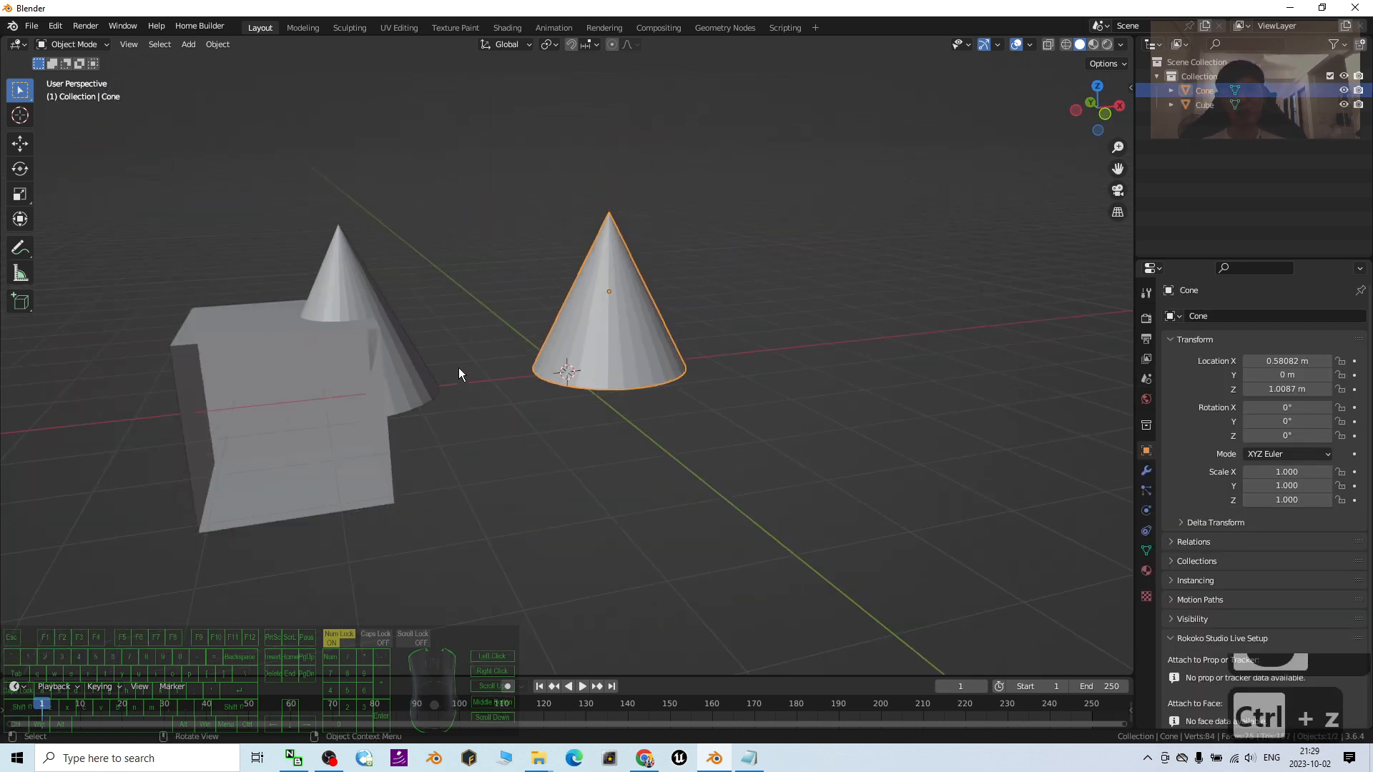
pyautogui.hotkey('ctrl', 'z')
pyautogui.hotkey('ctrl', 'z')
pyautogui.hotkey('ctrl', 'z')
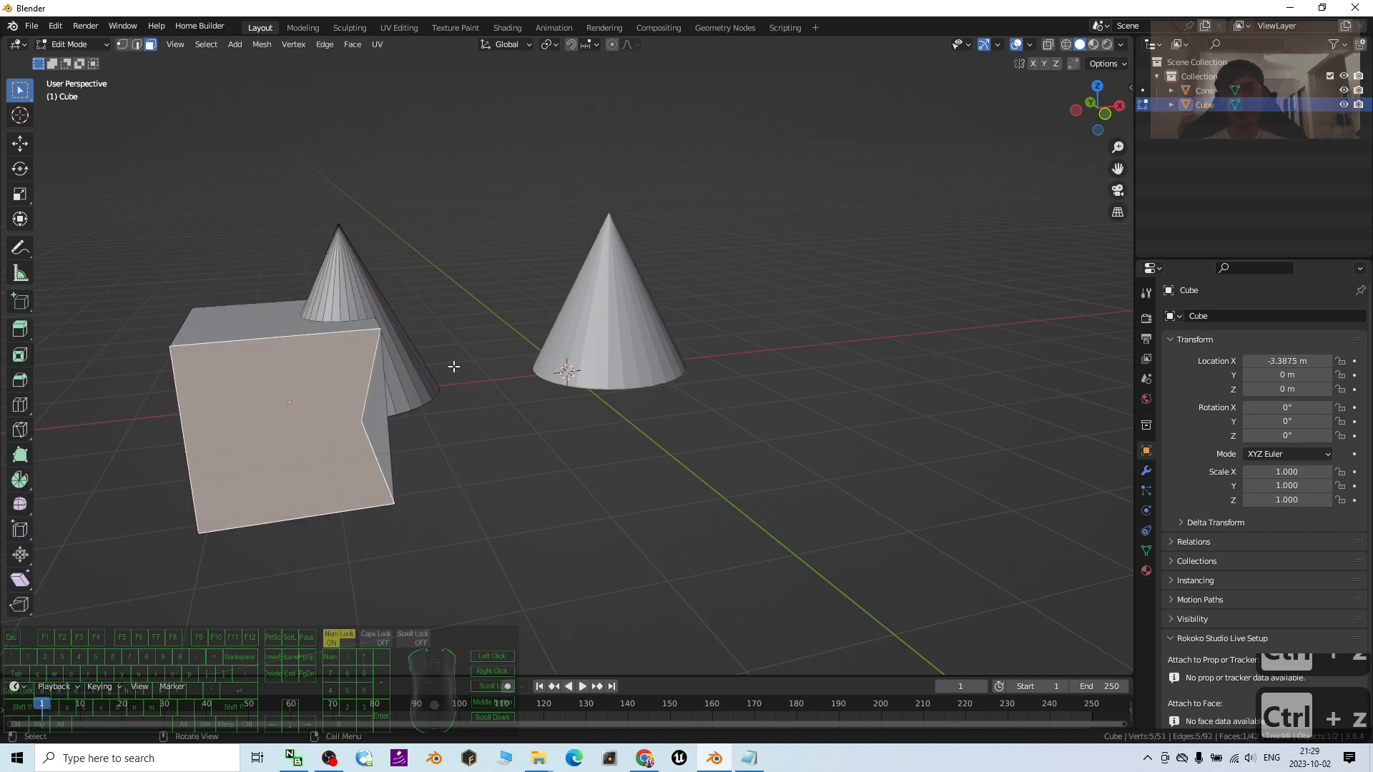
# Step: Check the merged mesh in wireframe with no faces selected, and return the viewport to solid shading
pyautogui.scroll(2, 444, 396)
pyautogui.scroll(-1, 444, 397)
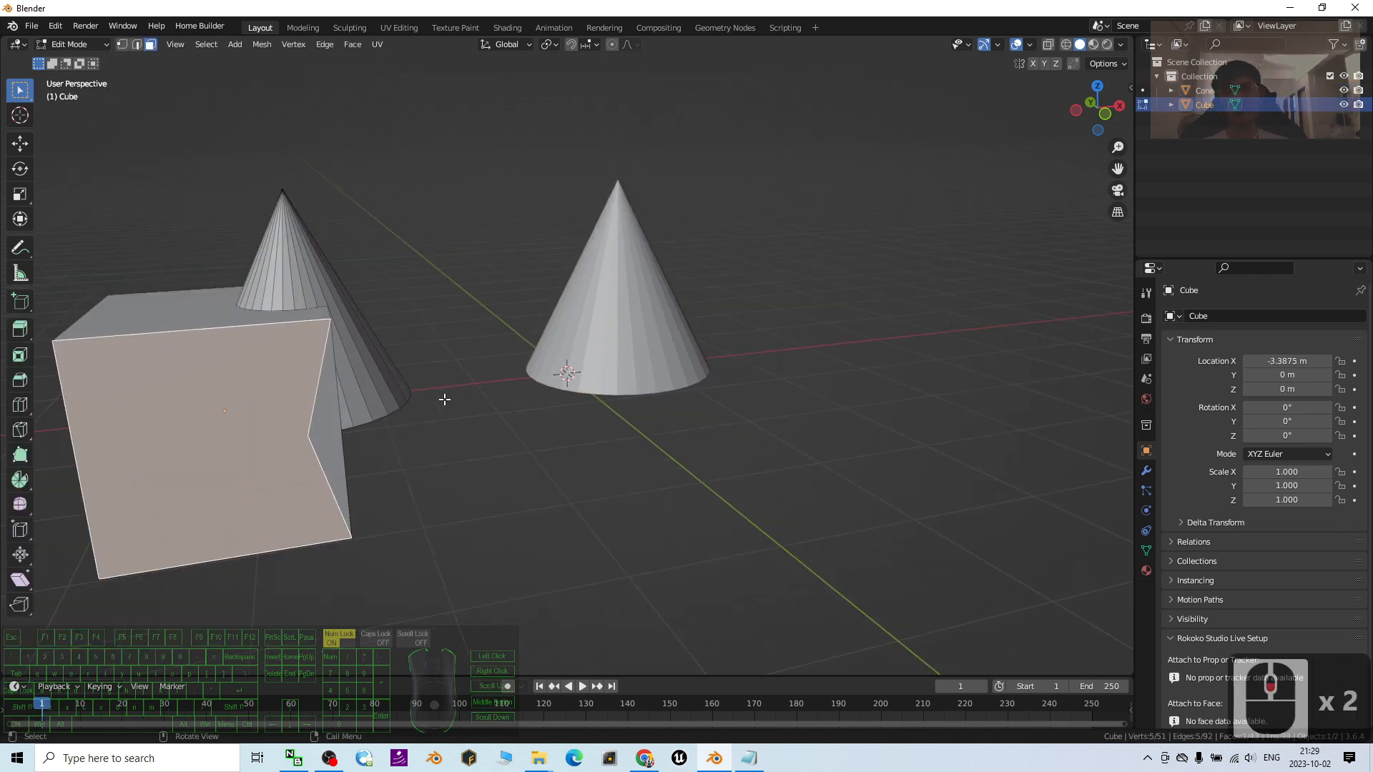
pyautogui.keyDown('shift'); pyautogui.moveTo(444, 399); pyautogui.dragTo(646, 343, button='middle'); pyautogui.keyUp('shift')
pyautogui.click(1067, 45)
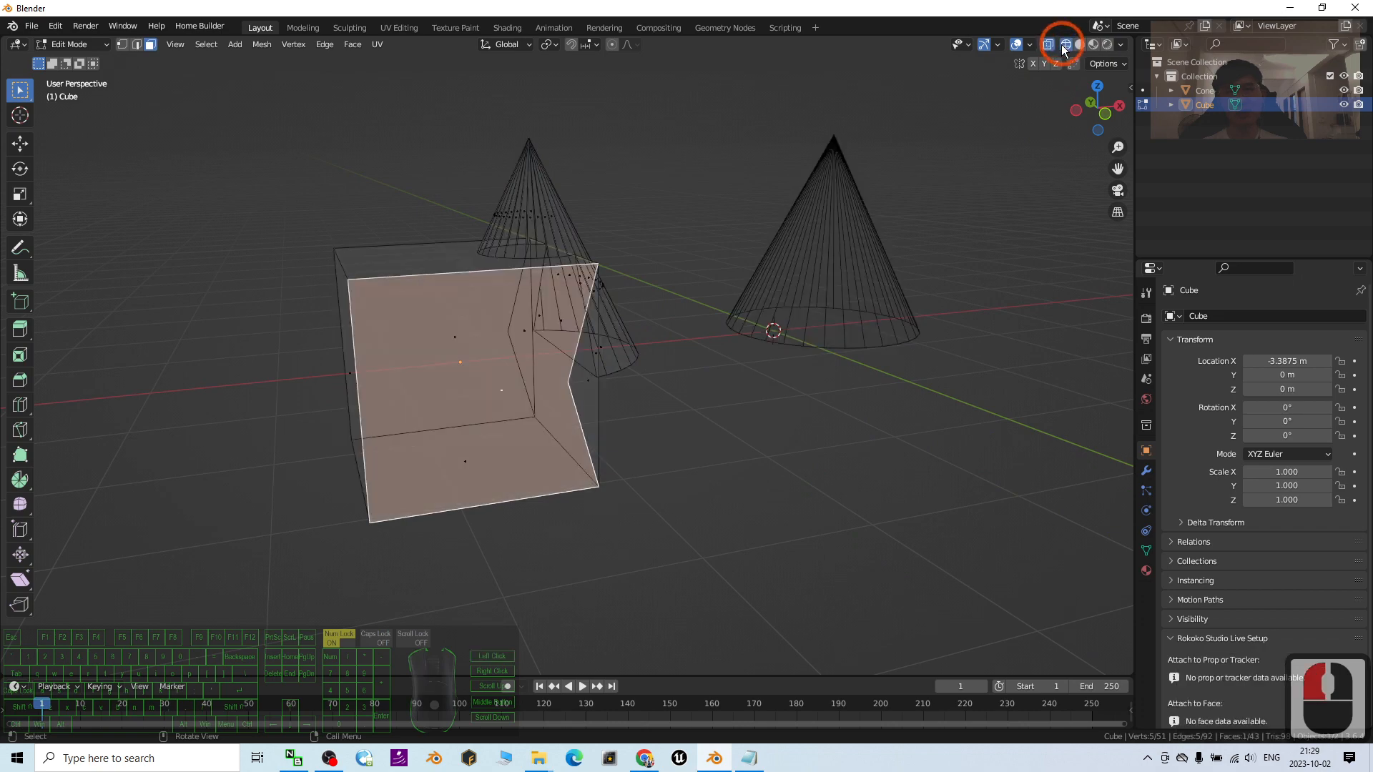
pyautogui.scroll(2, 622, 276)
pyautogui.scroll(2, 678, 419)
pyautogui.click(862, 405)
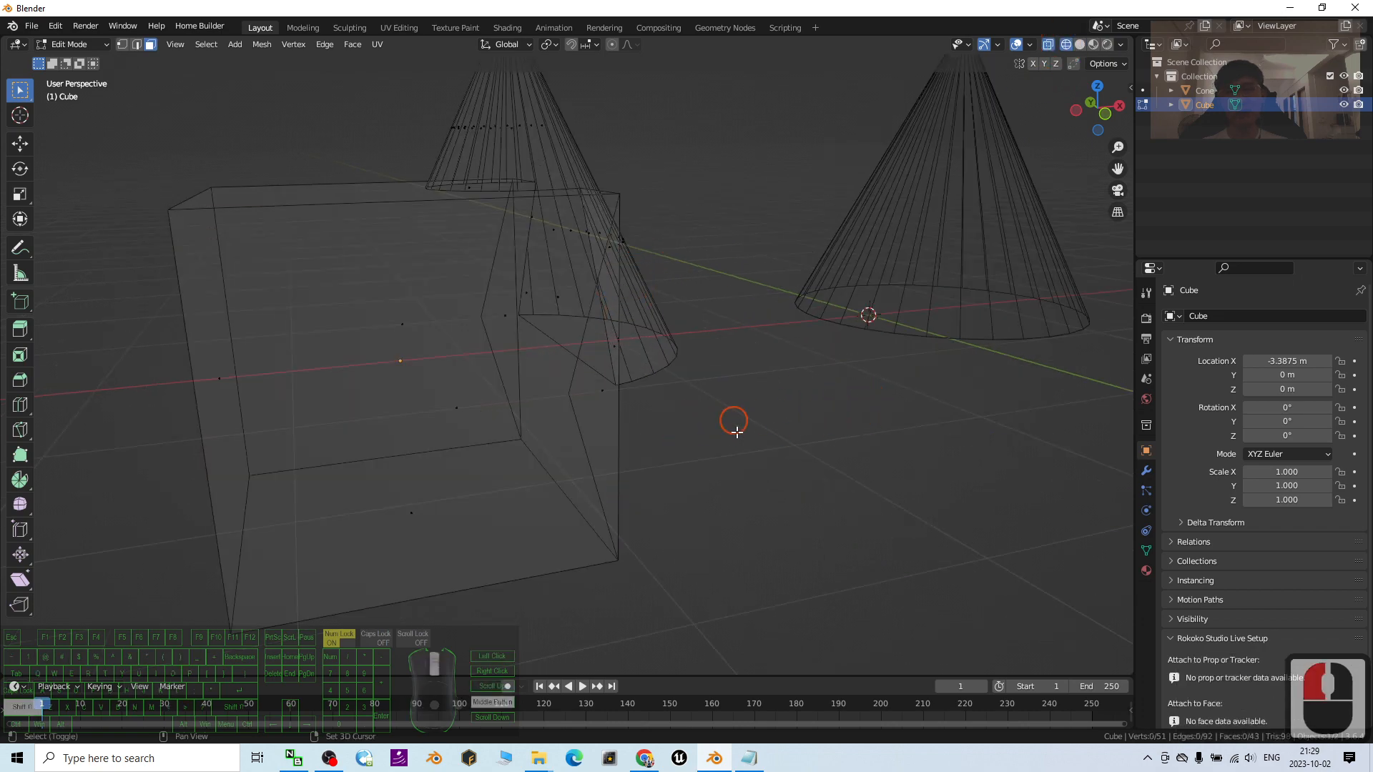
pyautogui.moveTo(736, 432); pyautogui.dragTo(822, 351, button='middle')
pyautogui.click(1078, 44)
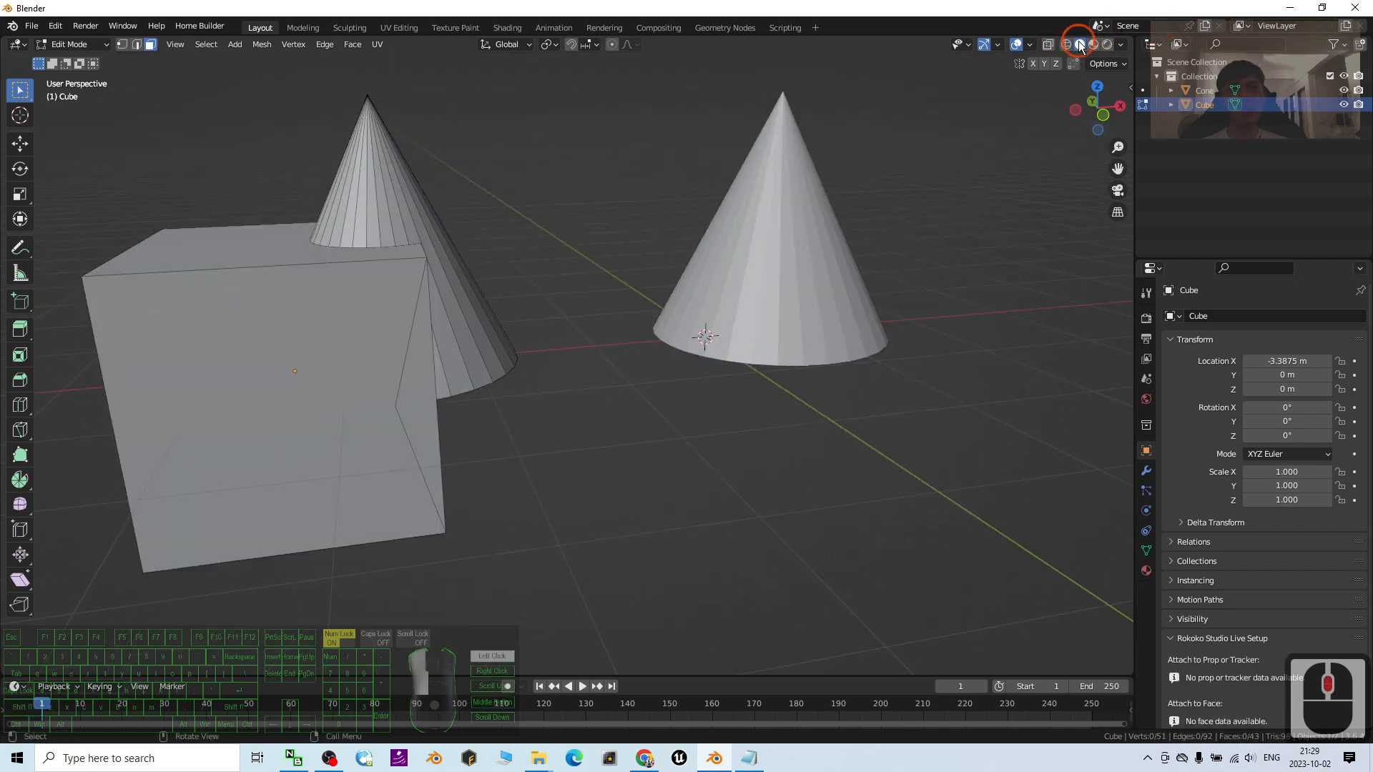
pyautogui.click(329, 761)
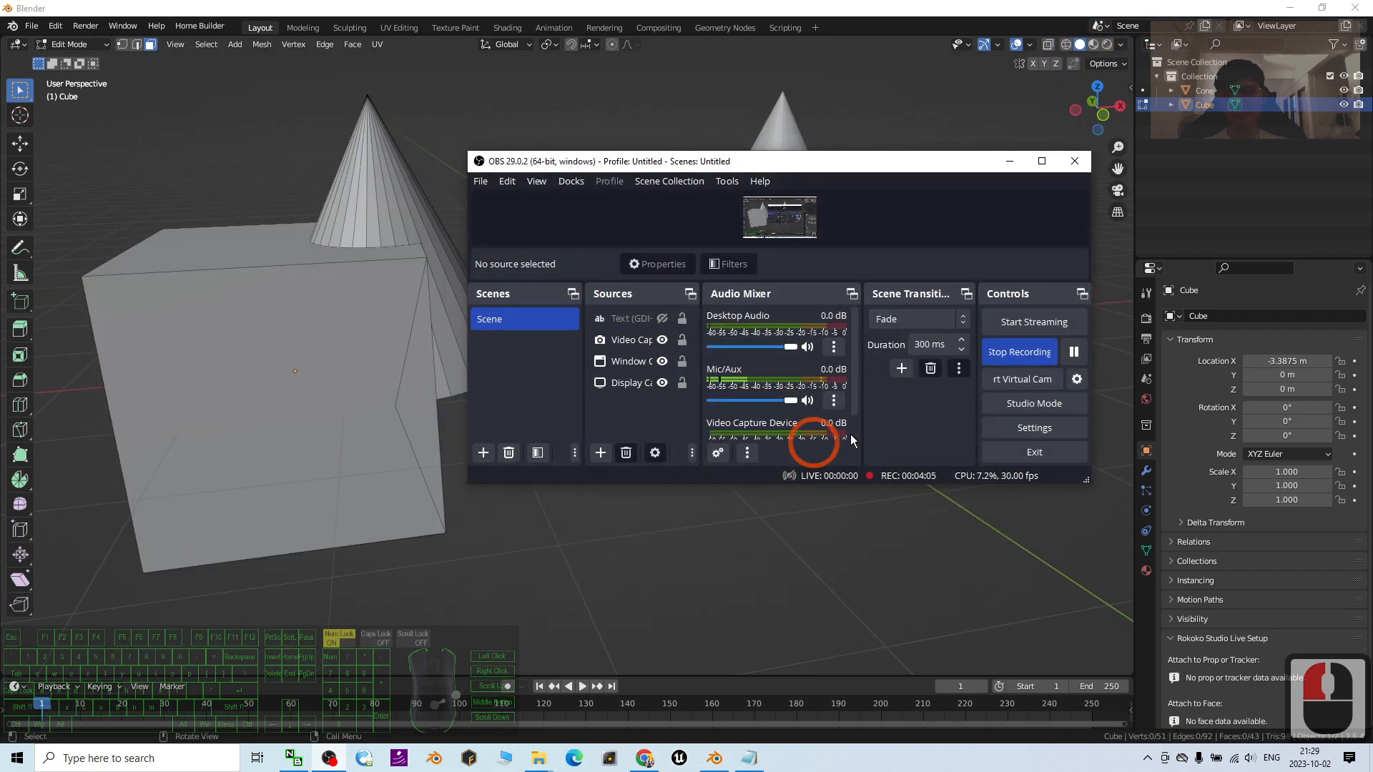